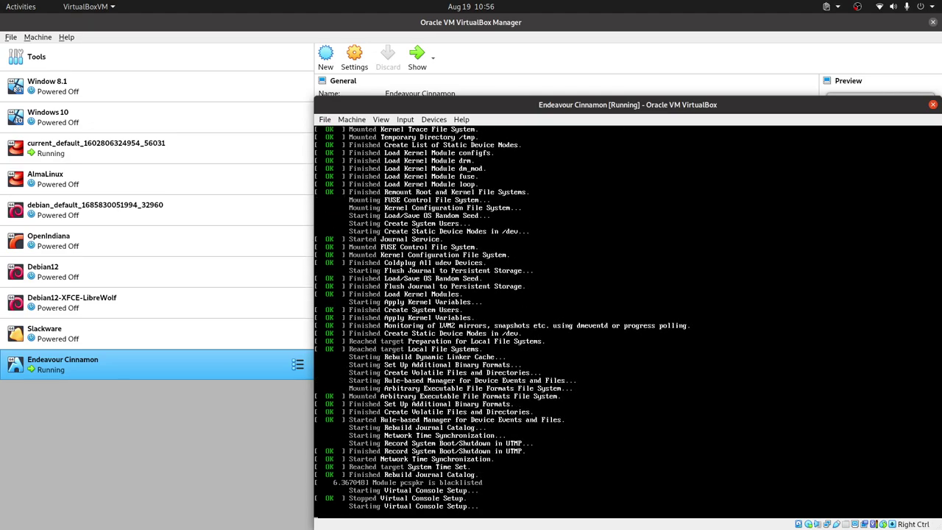
Switch to the running Endeavour Cinnamon virtual machine and display it full screen.
key(alt+Tab)
key(alt+Tab)
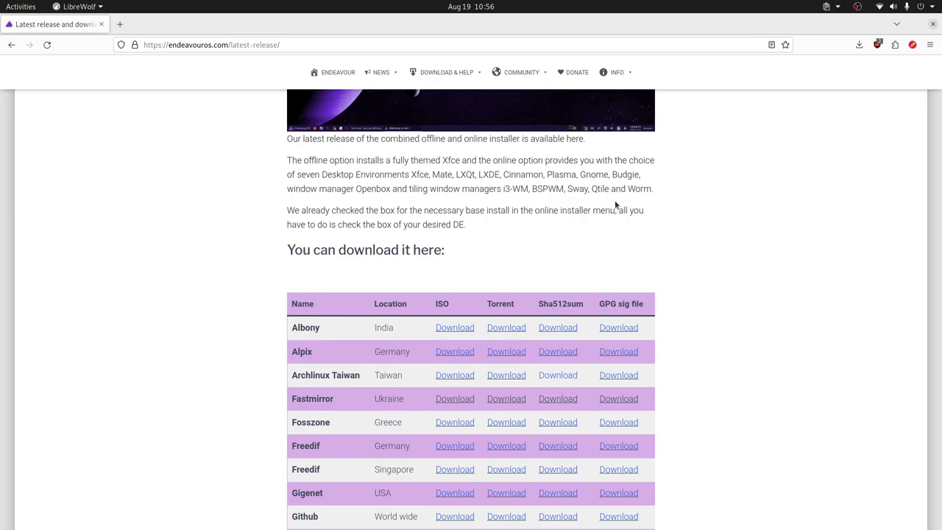
key(alt+Tab)
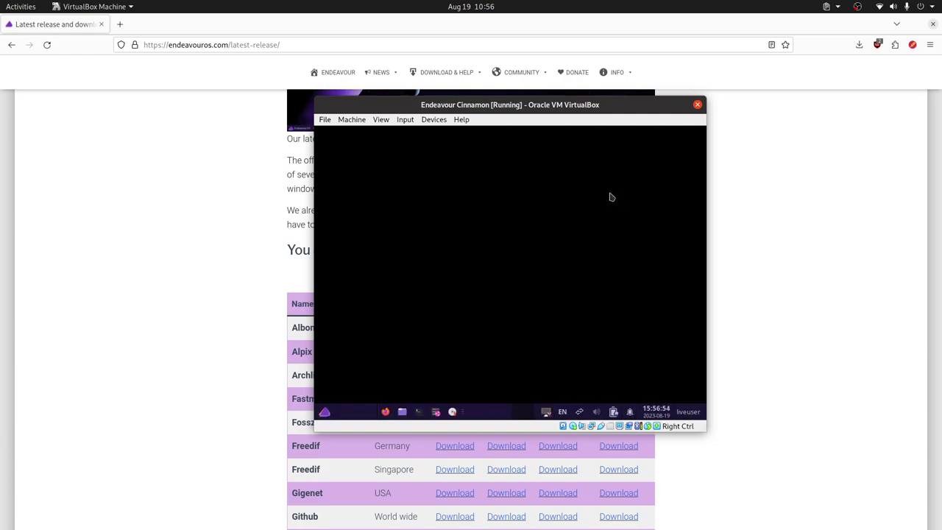
key(ctrl+f)
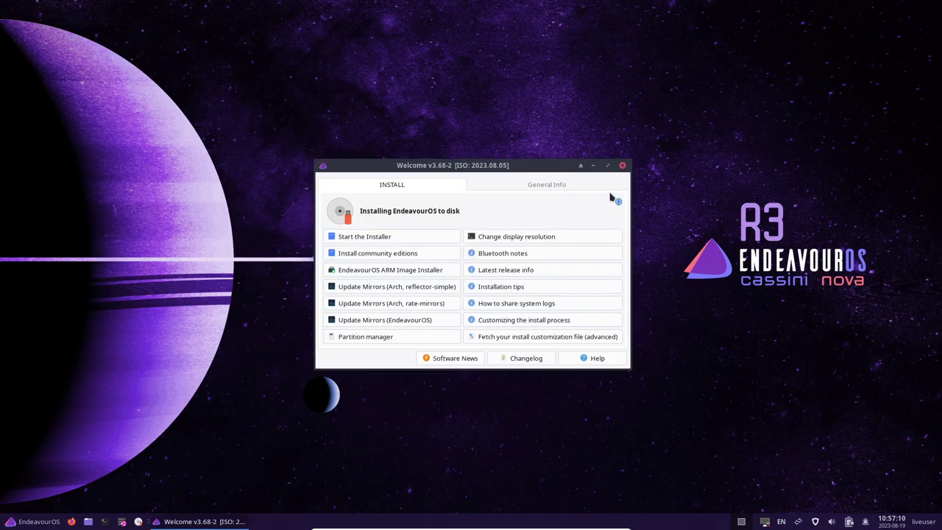
Start the EndeavourOS installer with the Online method, keeping español de España as language and America/Guayaquil as time zone.
click(428, 242)
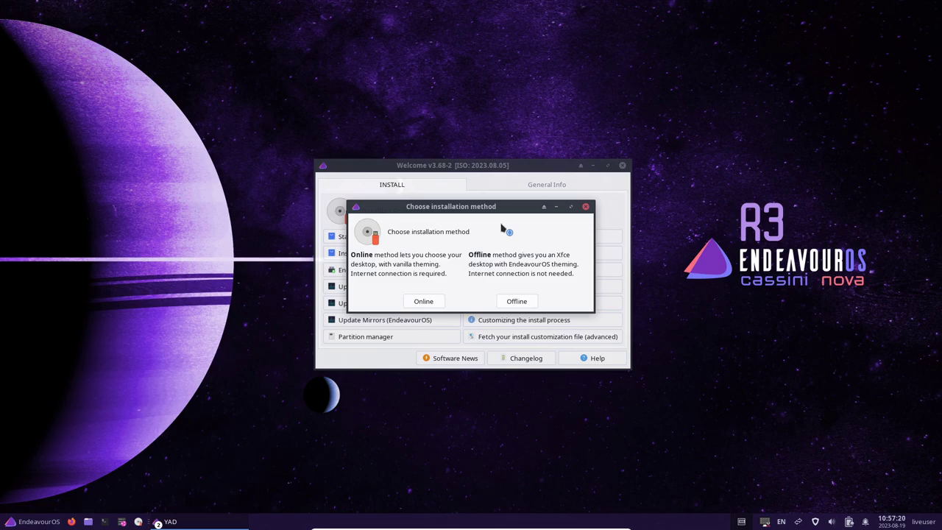
click(431, 302)
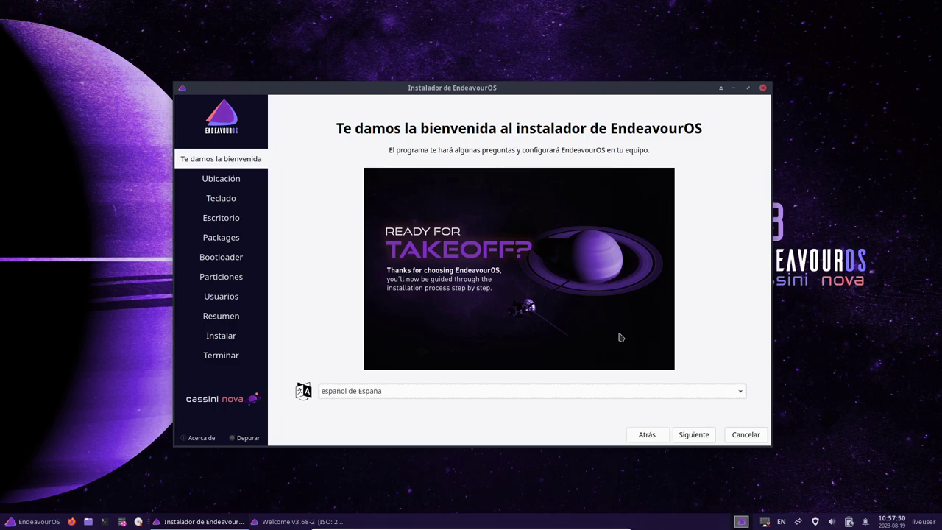
click(696, 434)
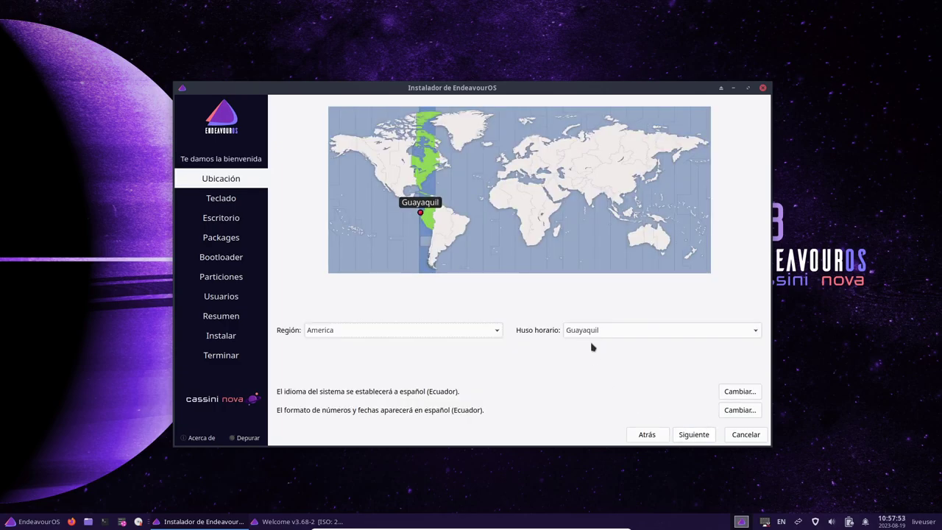
click(700, 436)
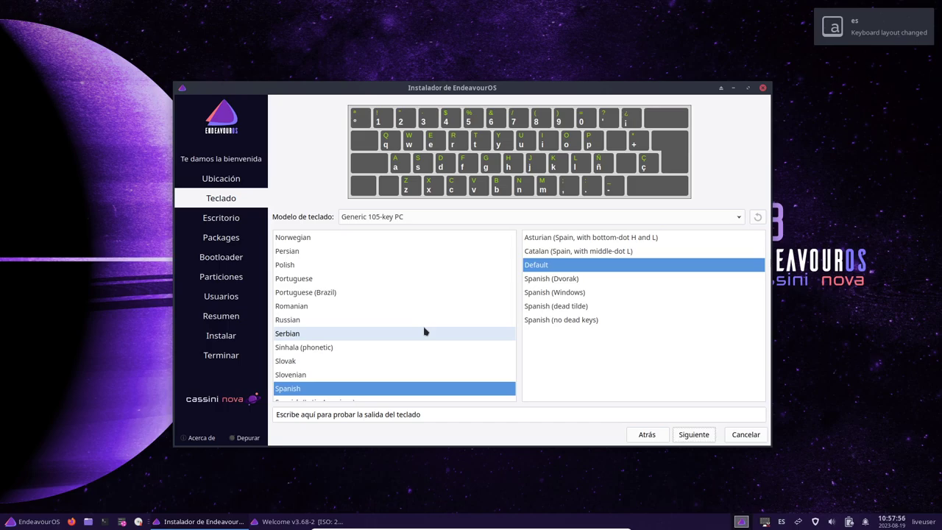
Set the keyboard layout to English (US) with the variant English (US, intl., with dead keys) and continue.
scroll(424, 331, up, 15)
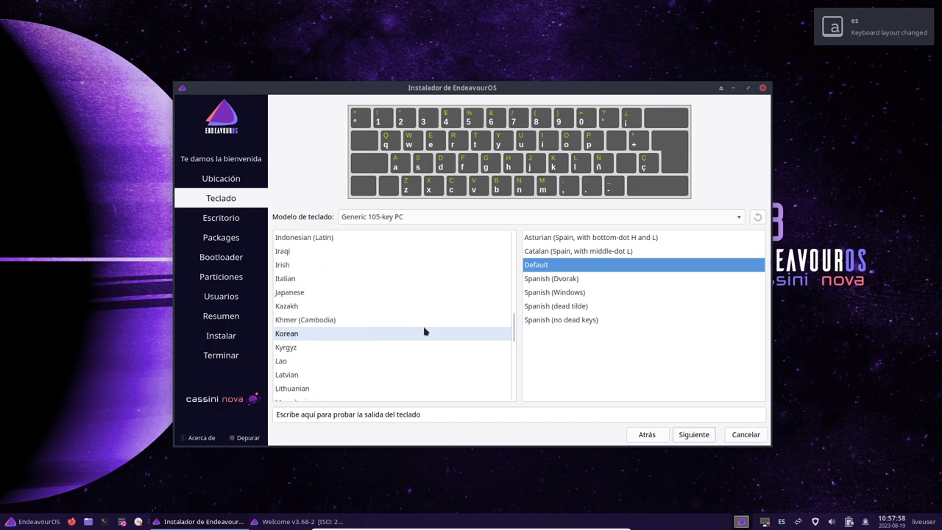
click(333, 266)
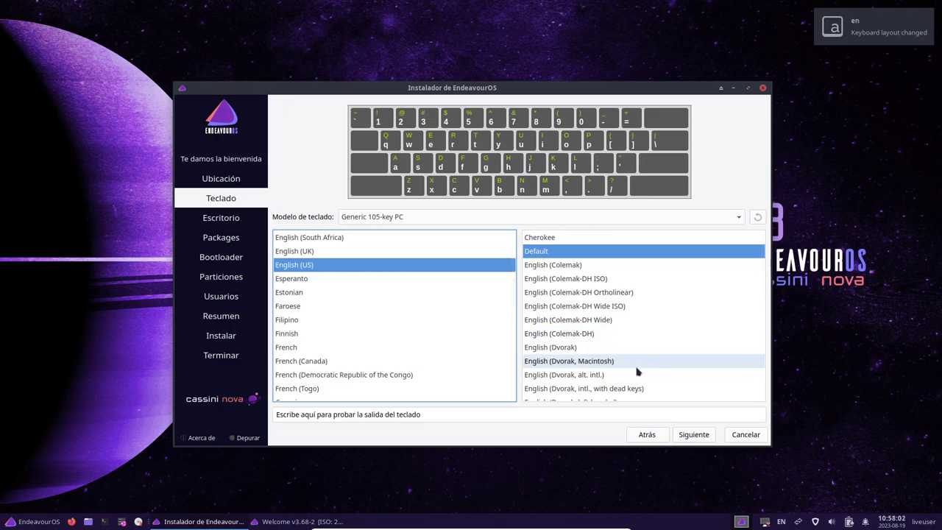
scroll(635, 371, down, 2)
scroll(631, 375, down, 1)
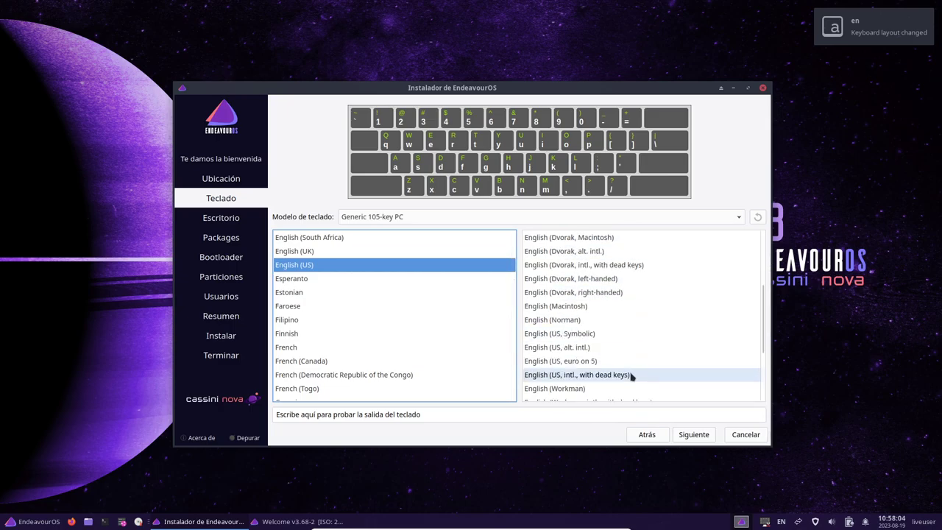
click(647, 375)
click(693, 434)
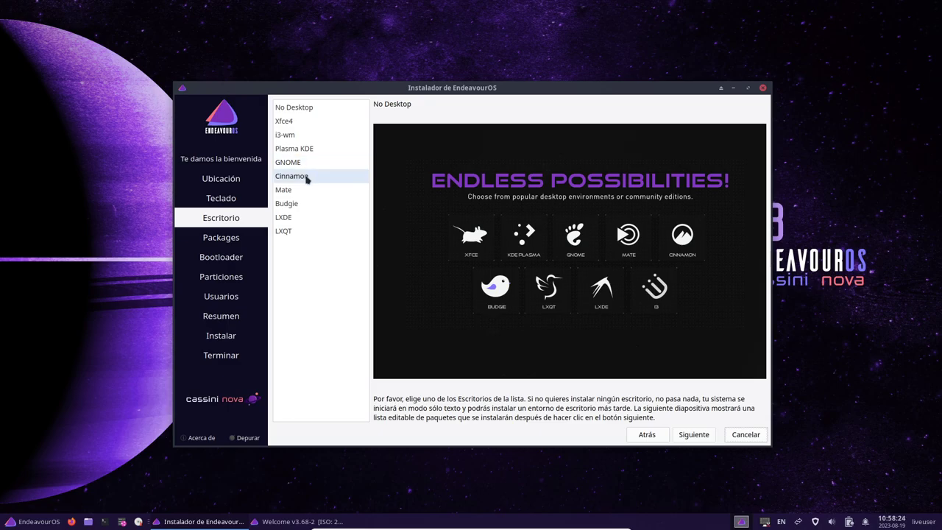
Choose Cinnamon as the desktop environment and proceed to the package selection.
click(335, 182)
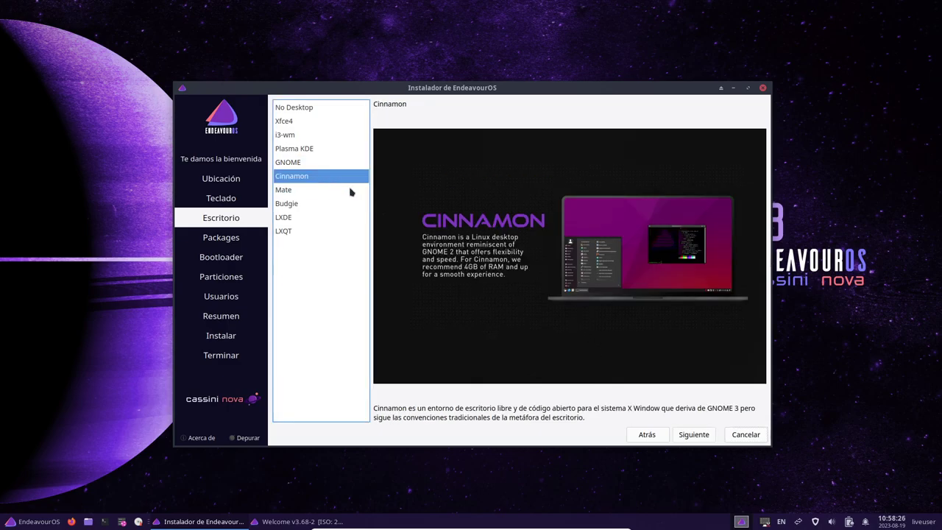
click(694, 435)
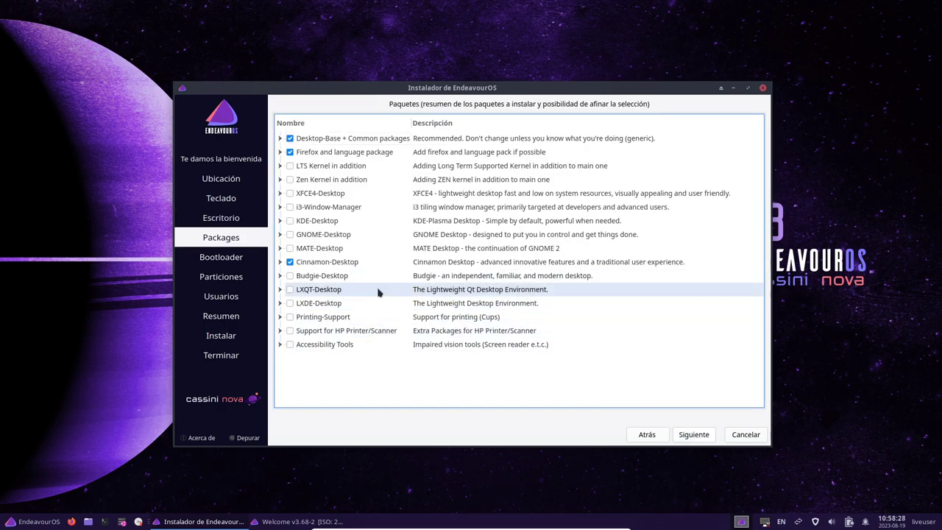
Examine the contents of Desktop-Base + Common packages, including its X-System group.
click(280, 140)
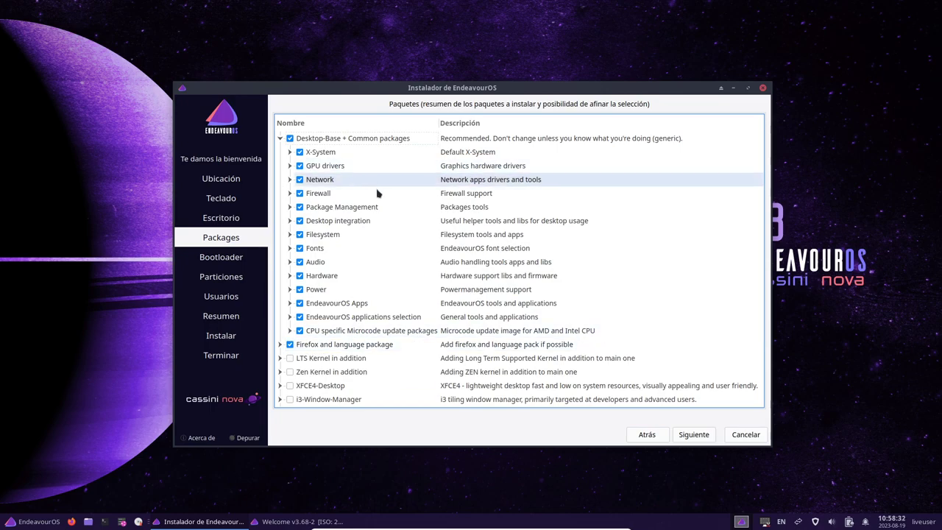
click(290, 152)
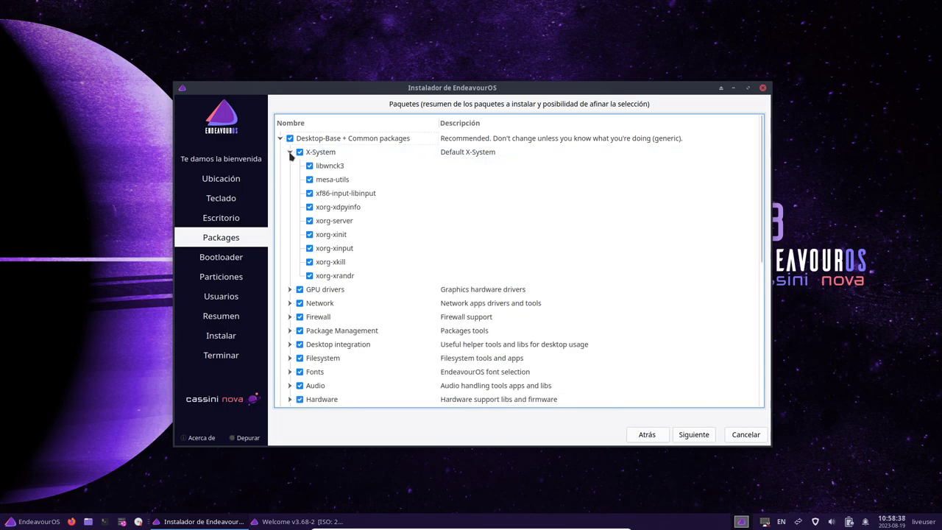
click(290, 152)
click(280, 138)
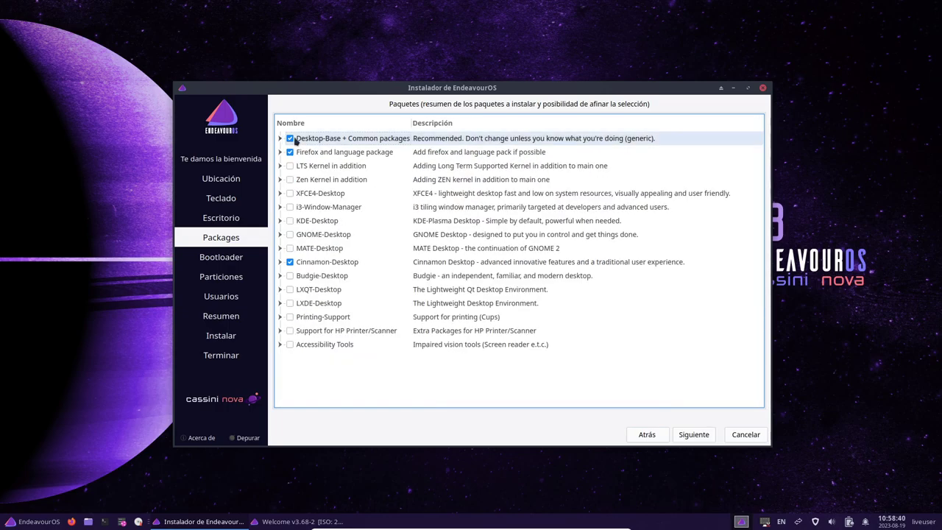
Exclude the Firefox and language package group from the installation and check its individual packages.
click(290, 152)
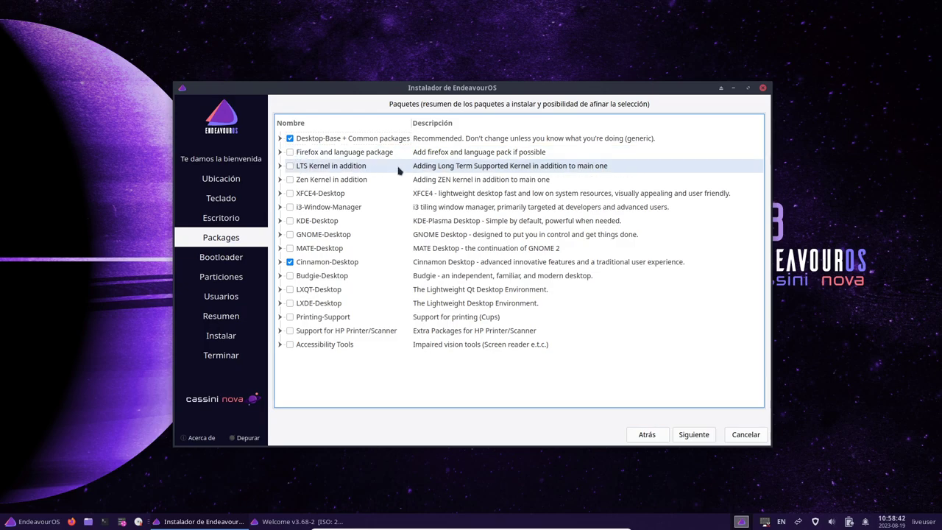
click(280, 153)
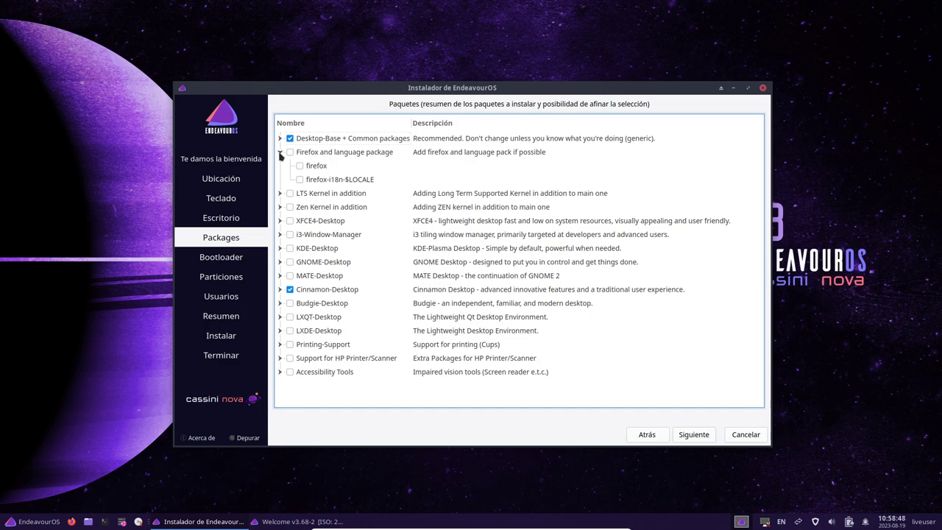
click(279, 152)
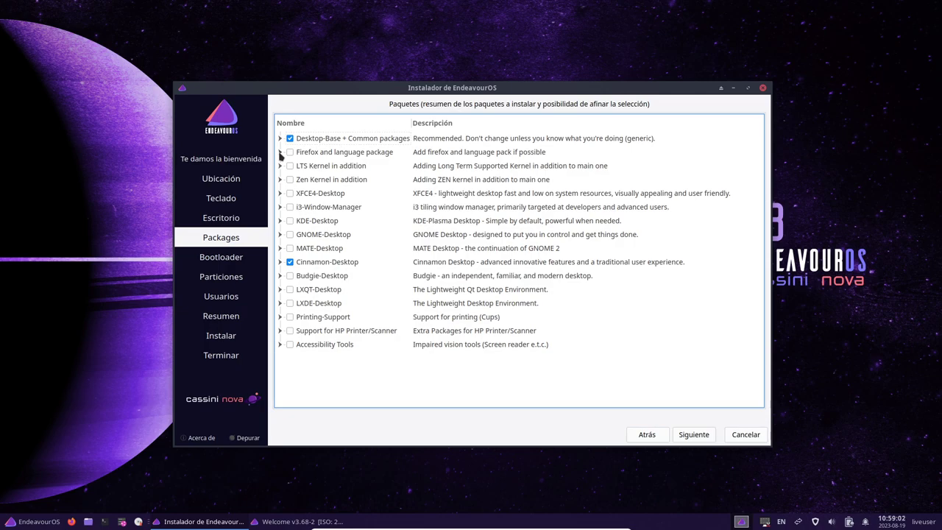
Review the packages included in the Cinnamon-Desktop group, then collapse the group.
click(279, 262)
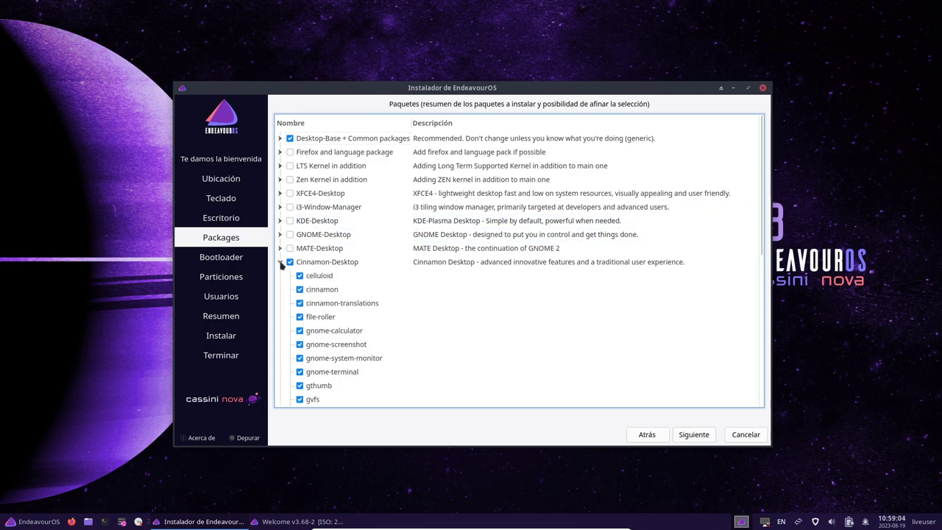
scroll(456, 285, down, 1)
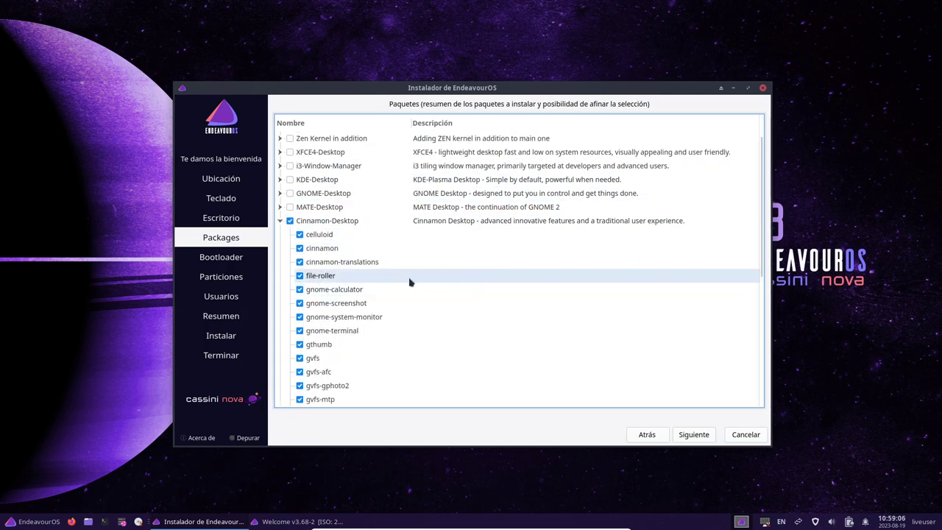
scroll(329, 285, down, 6)
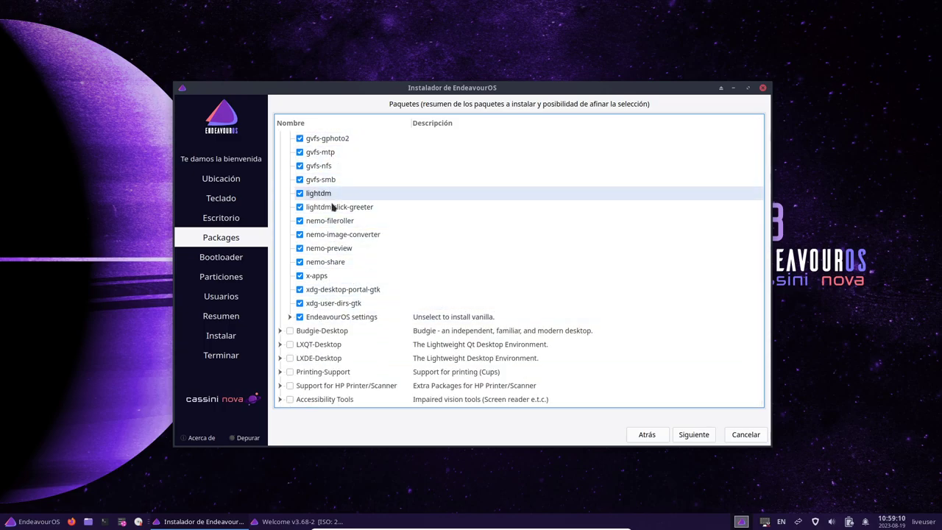
scroll(382, 294, up, 1)
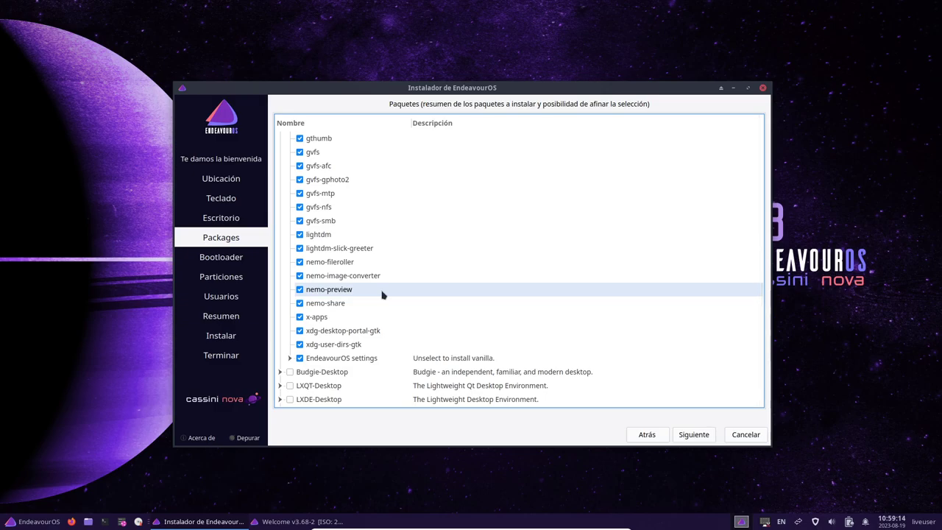
scroll(382, 294, up, 4)
click(286, 193)
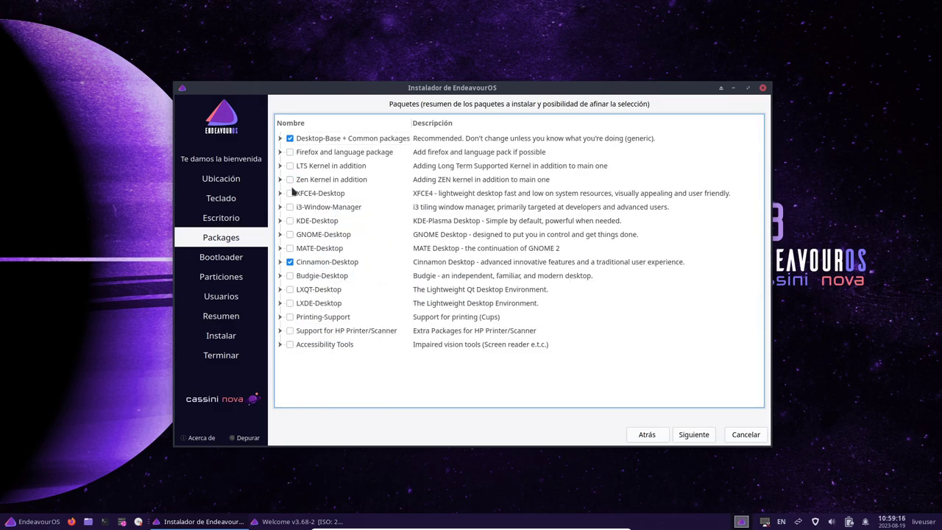
Accept the package selection and keep grub as the bootloader.
click(694, 434)
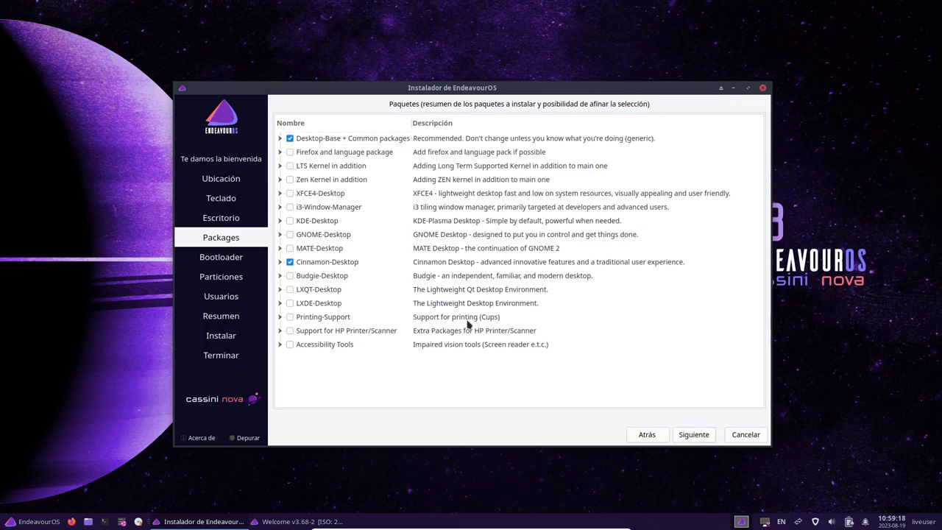
click(694, 434)
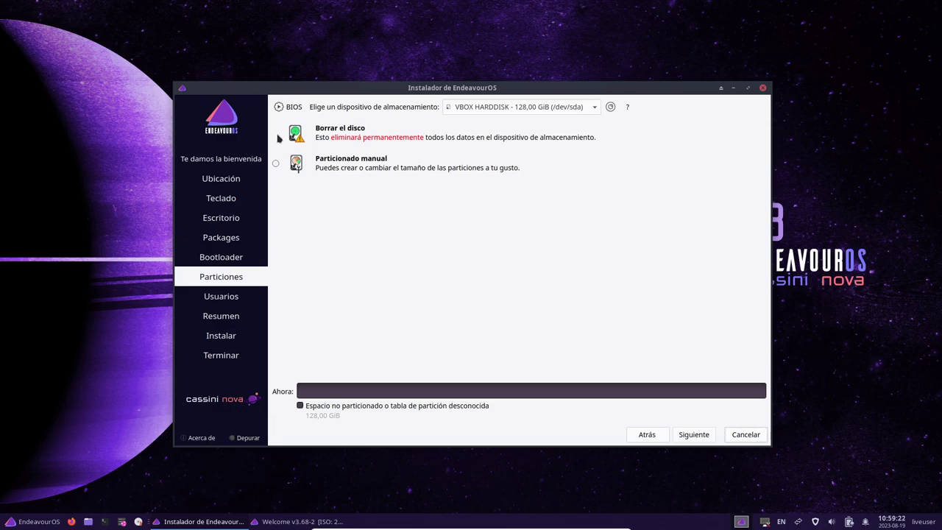
Choose to erase the VBOX HARDDISK (/dev/sda) without swap, using the ext4 file system, and continue to the user setup.
click(276, 135)
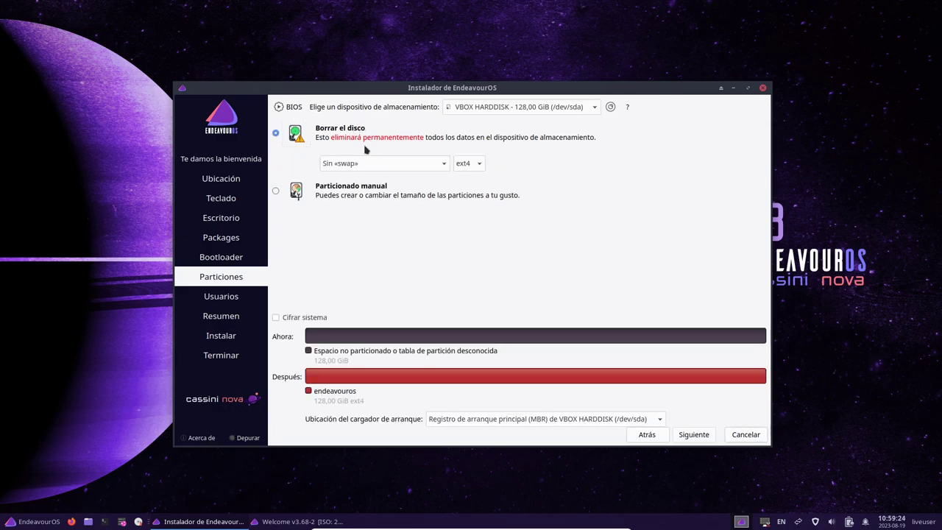
click(395, 166)
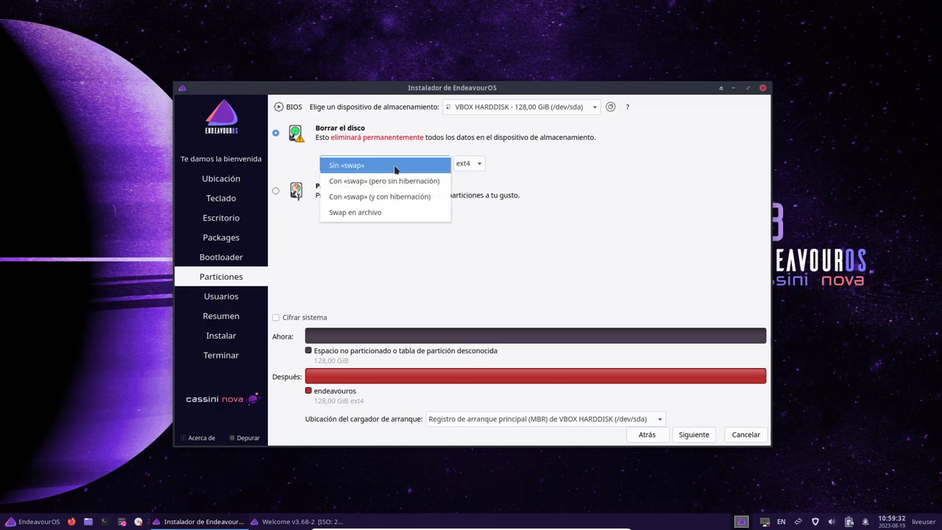
click(559, 182)
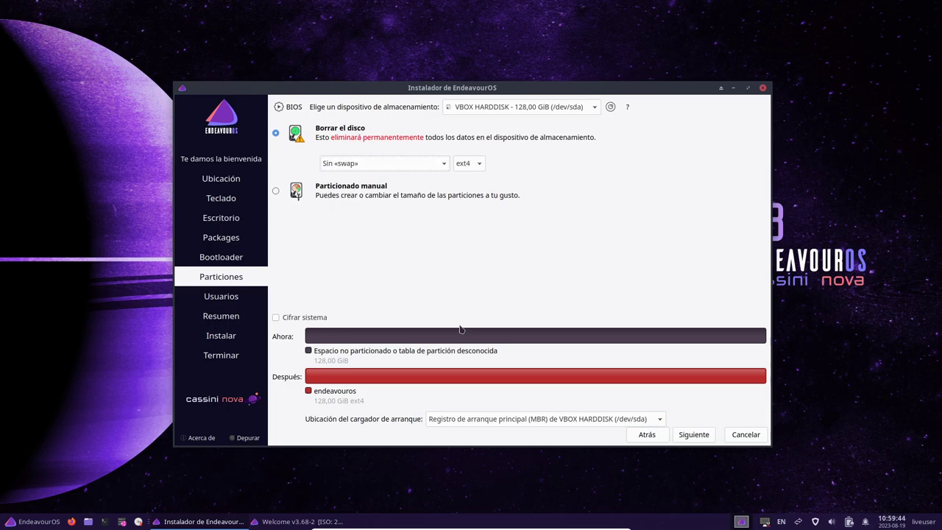
click(684, 435)
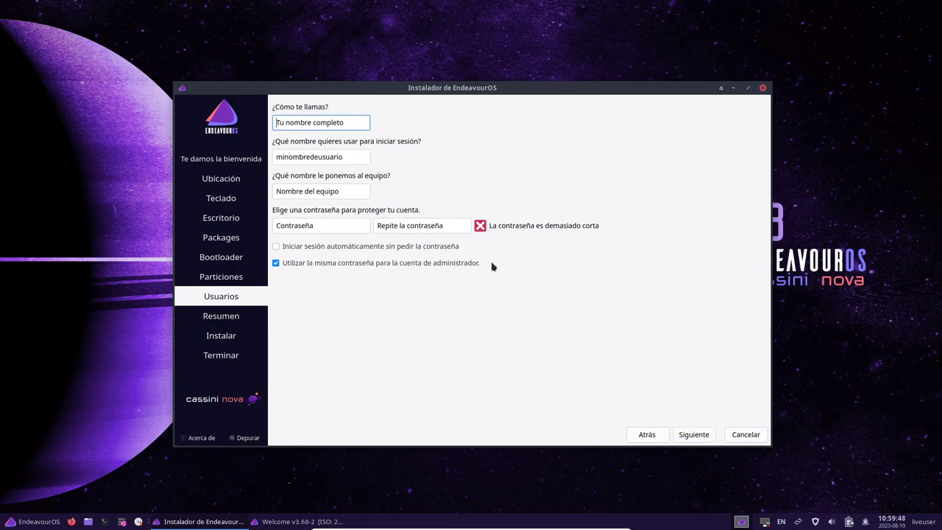
Create the user account with LibreByte as the full name, enter and repeat the account password, and continue to the summary.
text(LibreByte)
click(320, 190)
click(311, 225)
text(●●●)
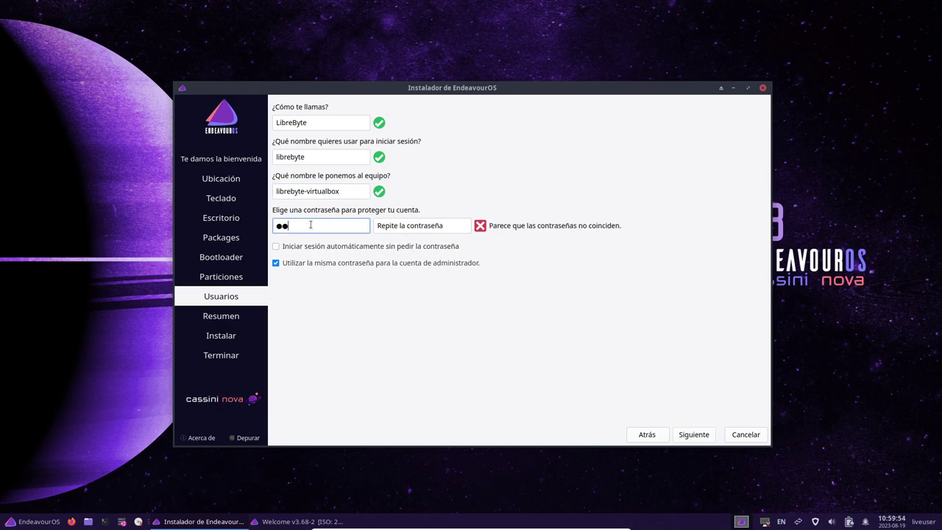
click(406, 226)
text(●●●)
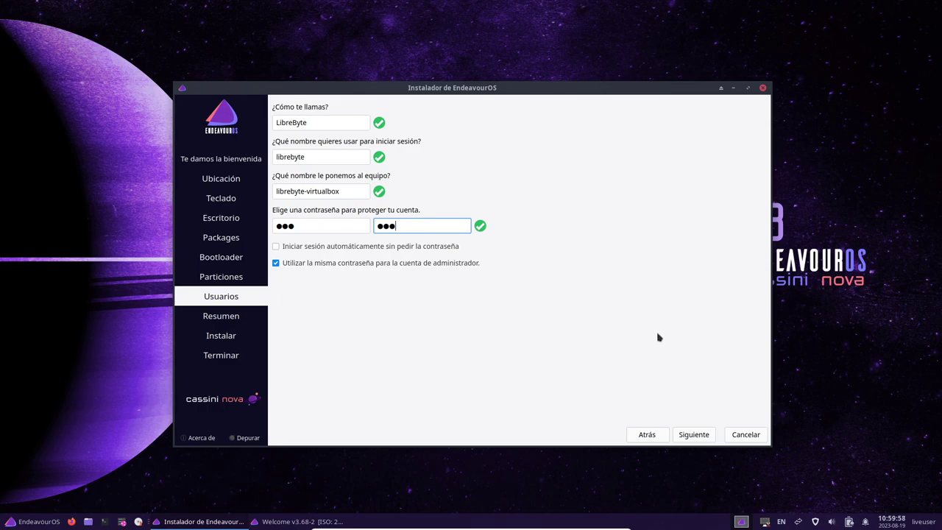
click(696, 437)
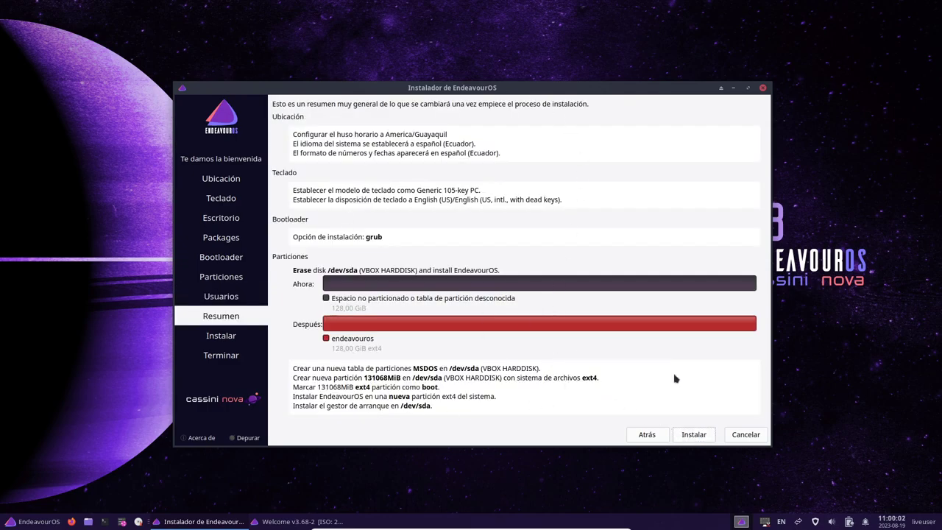
Start the EndeavourOS installation from the summary and confirm the changes to the disk.
click(699, 438)
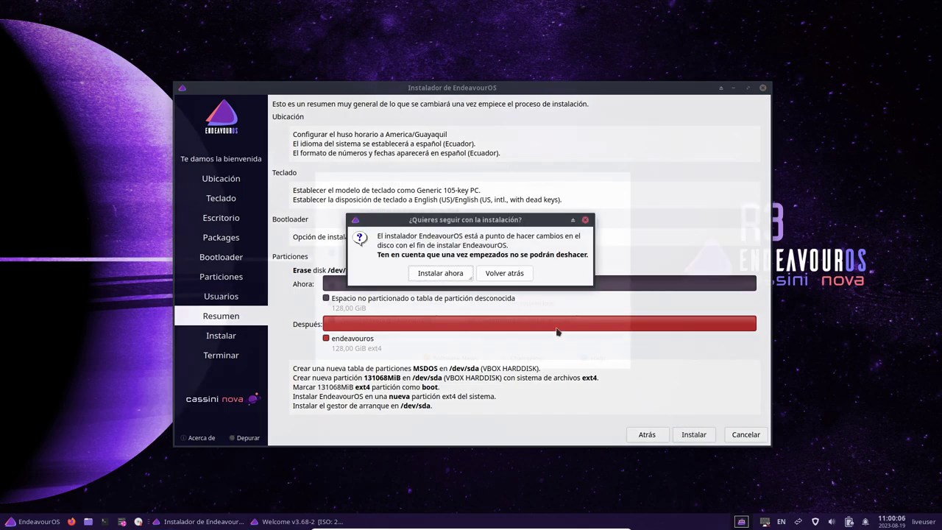
click(444, 277)
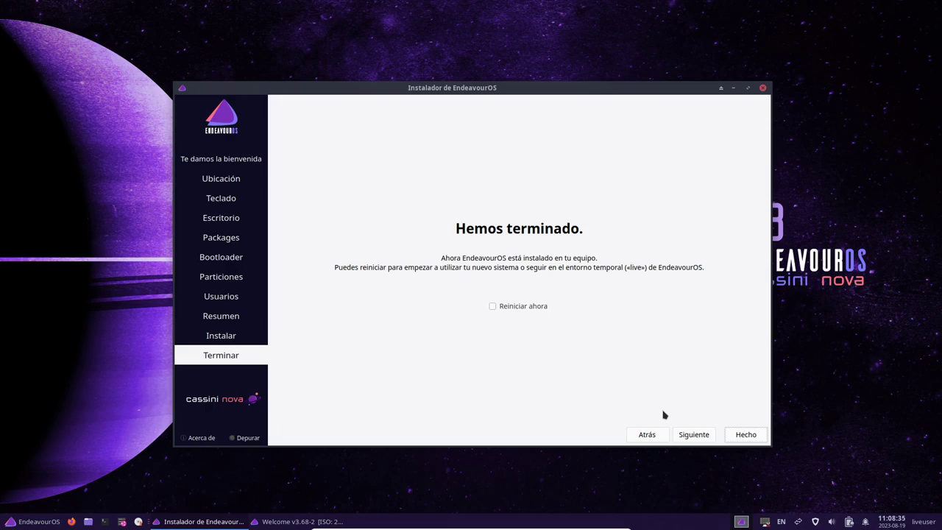
Finish the EndeavourOS installer with the option to restart now.
click(541, 308)
click(746, 434)
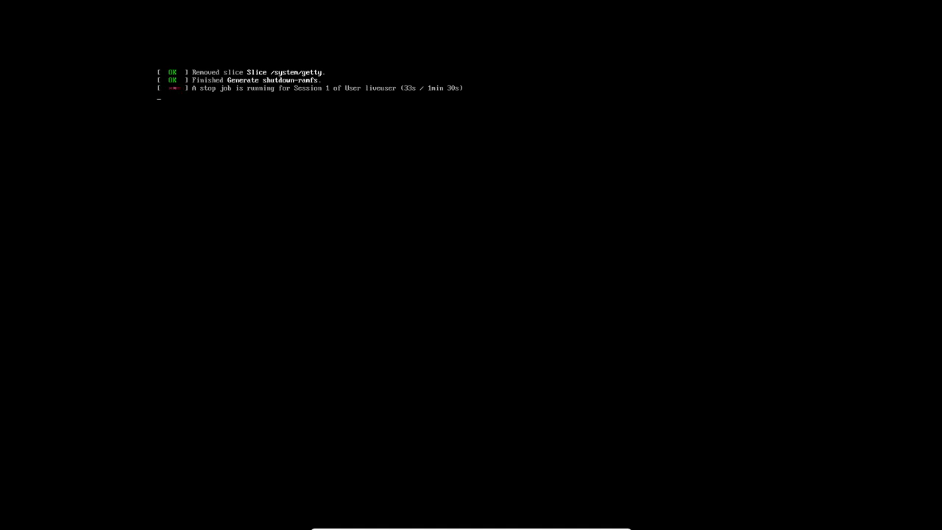
Leave full-screen mode, switch to the VirtualBox Manager and power off the Endeavour Cinnamon virtual machine.
key(Control_R+f)
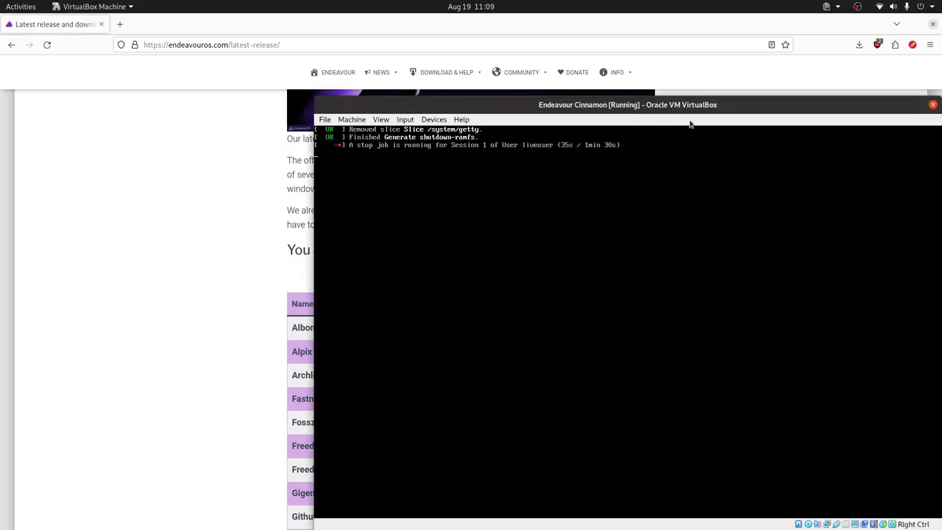
drag(662, 112, 518, 60)
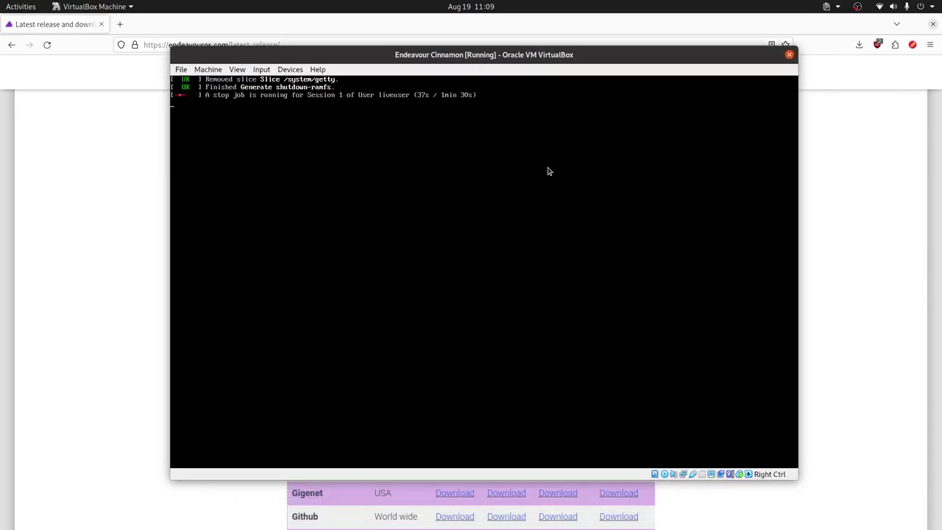
key(alt+Tab)
key(alt+Tab)
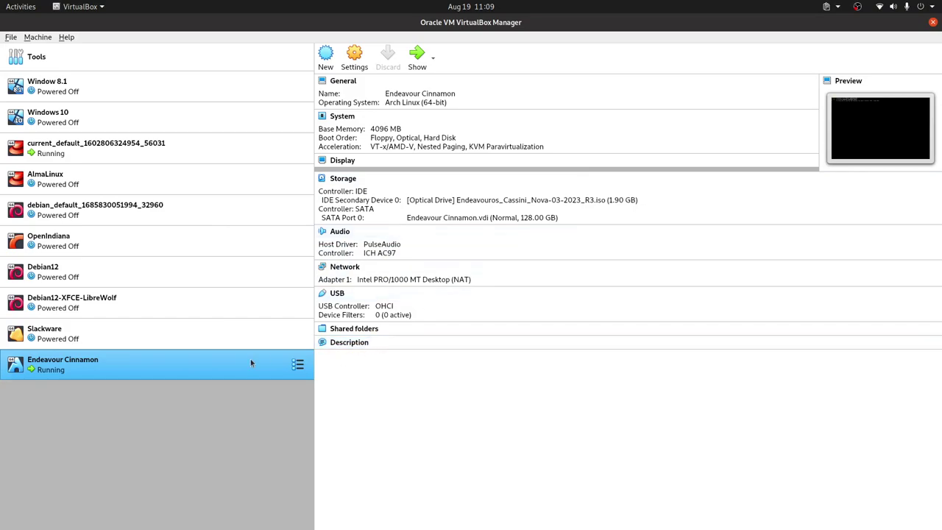
right_click(213, 368)
mouse_move(287, 267)
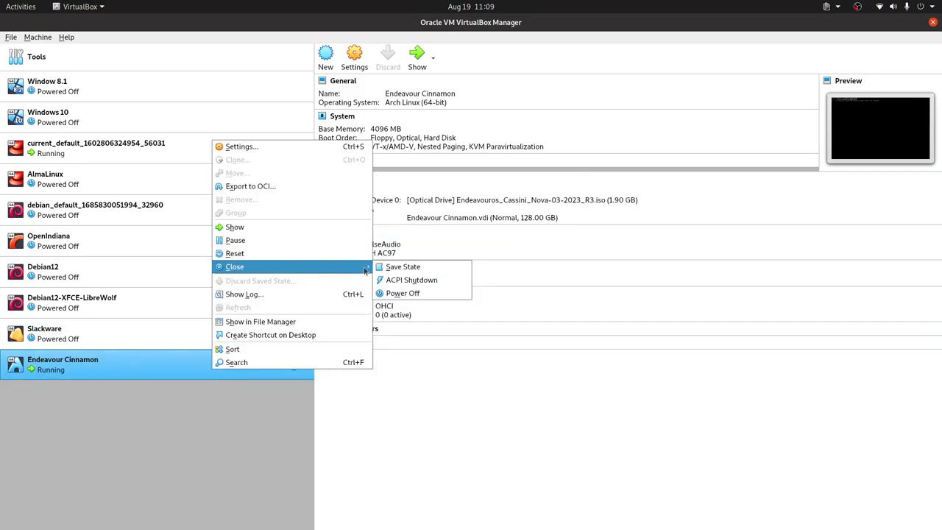
click(423, 295)
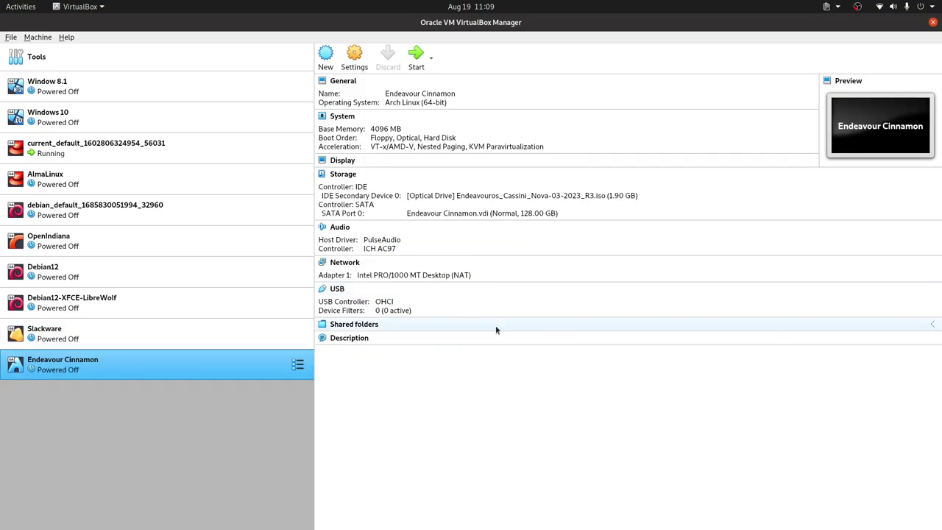
Move Hard Disk to first place in the Endeavour Cinnamon machine's boot order and save the settings.
right_click(215, 364)
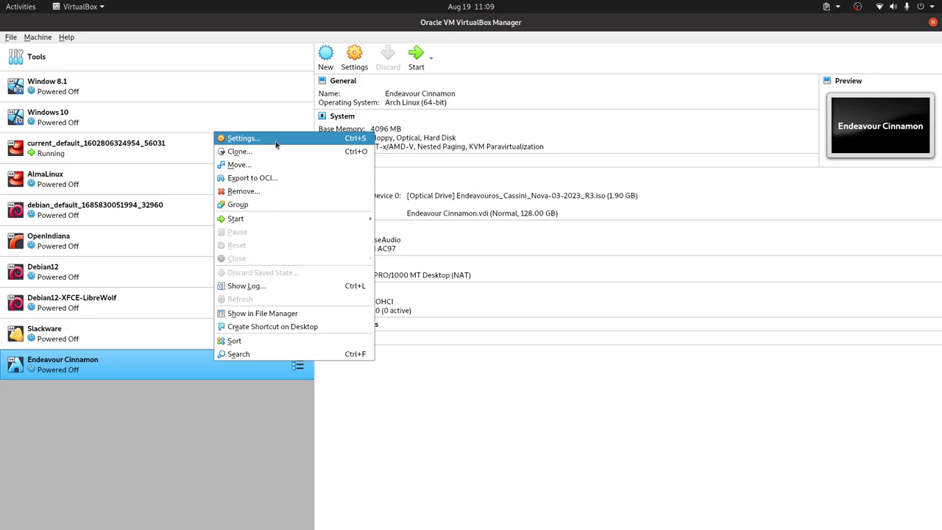
click(276, 142)
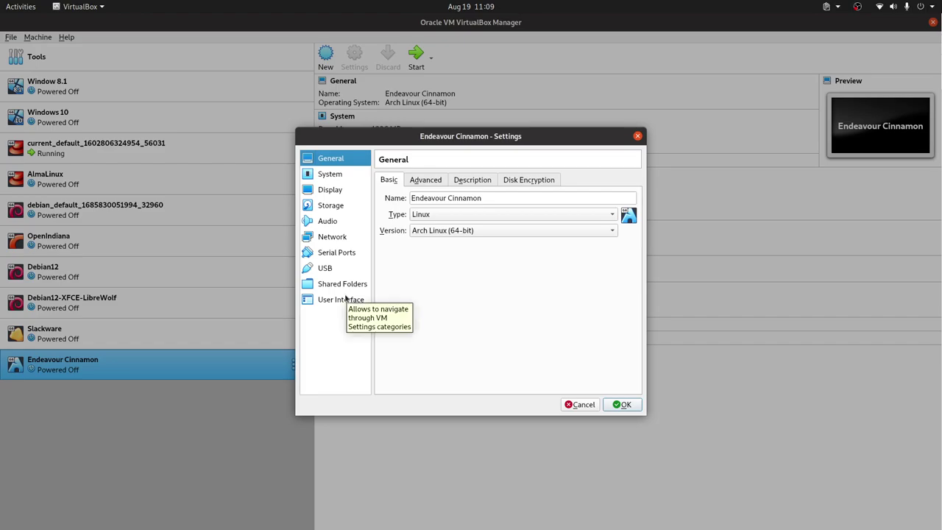
click(346, 192)
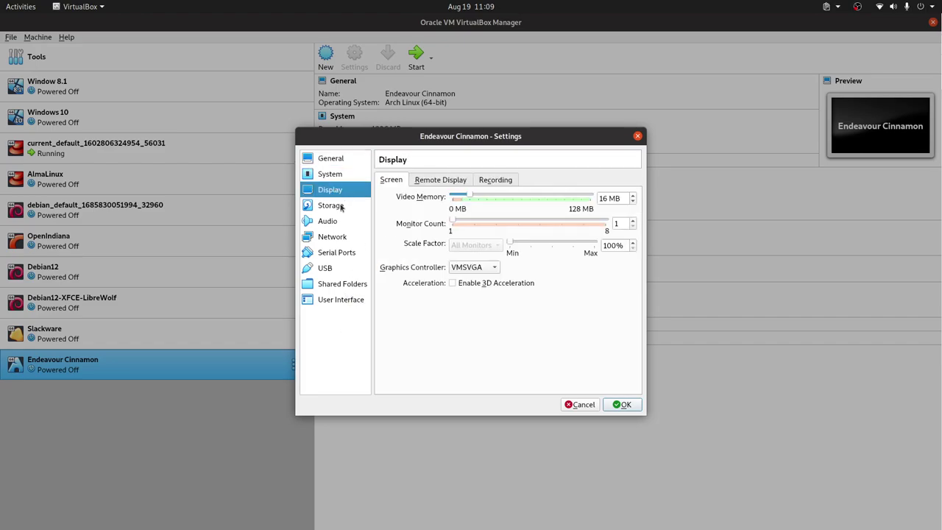
click(334, 175)
click(489, 248)
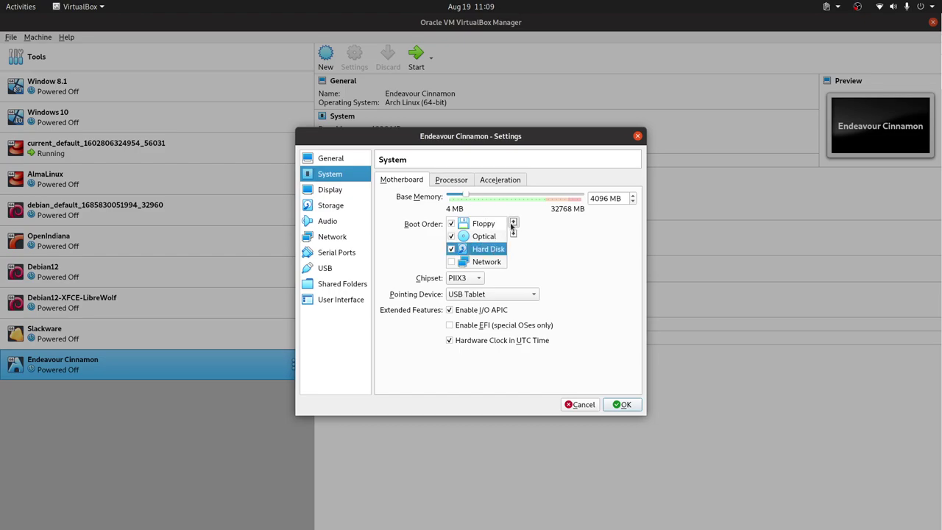
click(512, 223)
click(513, 223)
click(622, 404)
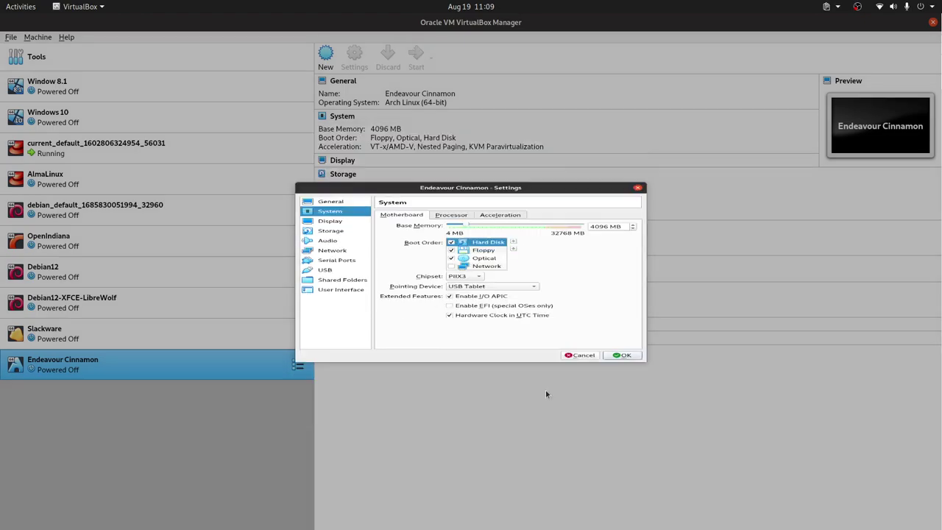
Start the Endeavour Cinnamon machine, boot EndeavourOS Linux in full screen and log in with the account password.
double_click(192, 361)
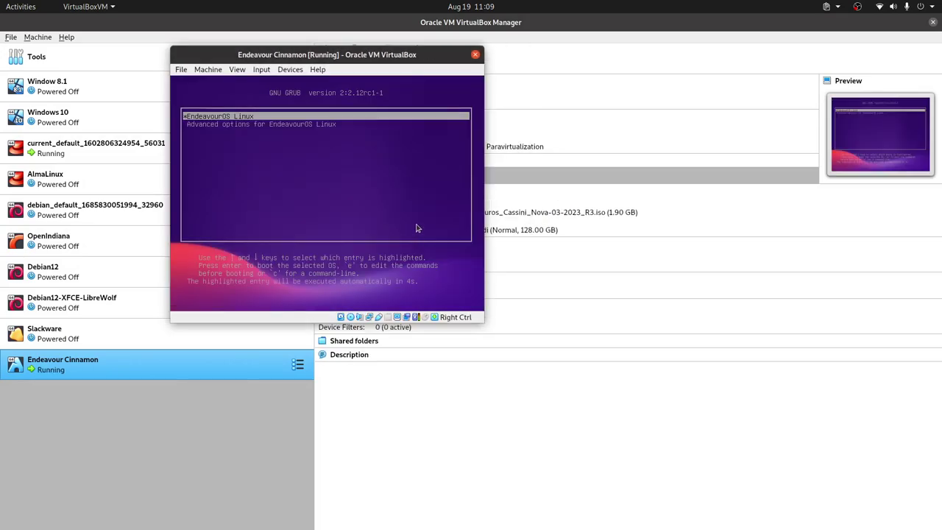
key(Return)
key(Control_R+f)
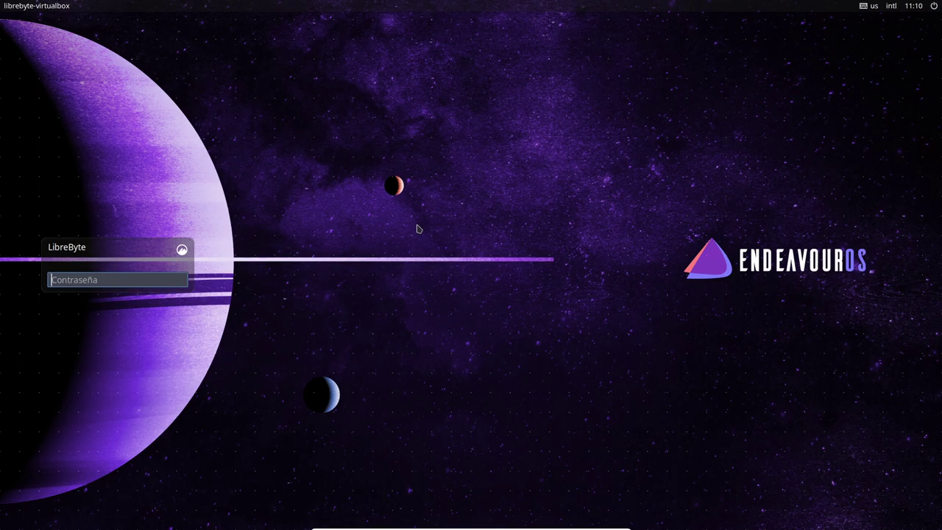
text(•••)
key(Return)
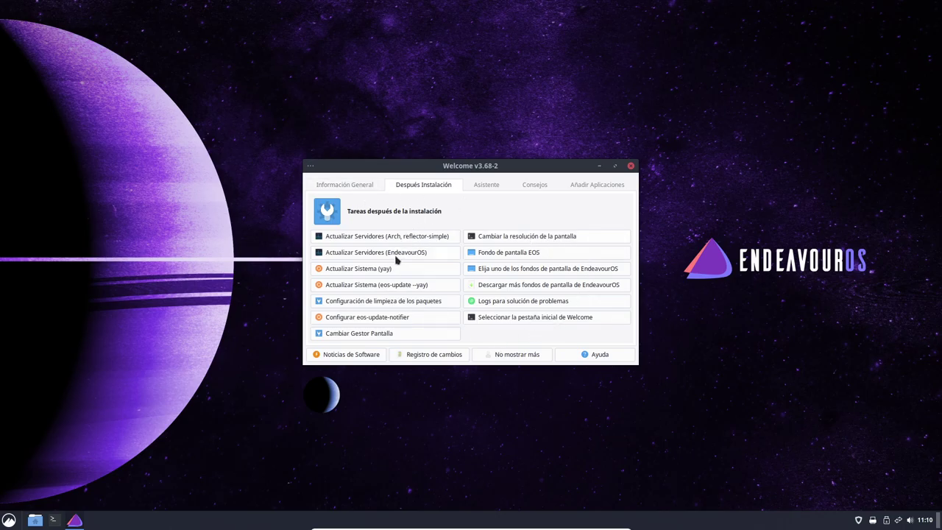
Look through all sections of the Welcome window, ending with Añadir Aplicaciones, and close it.
click(346, 186)
click(424, 187)
click(486, 187)
click(529, 187)
click(592, 184)
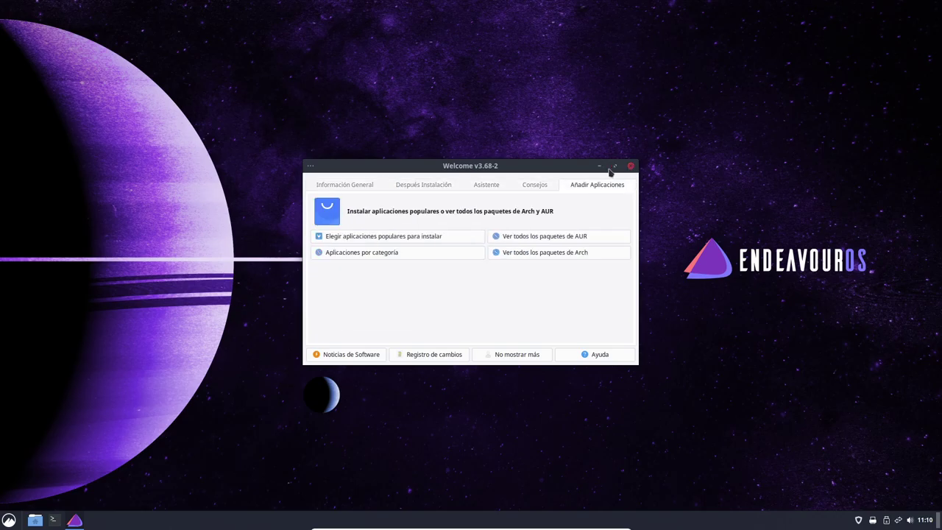
click(631, 165)
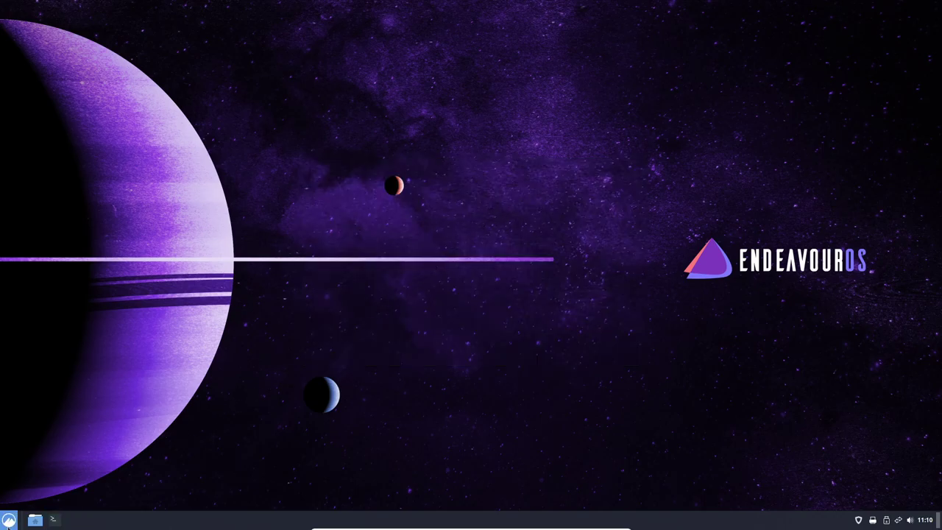
Browse the application categories, then examine the home folder and the file manager's version information, and close it.
click(9, 520)
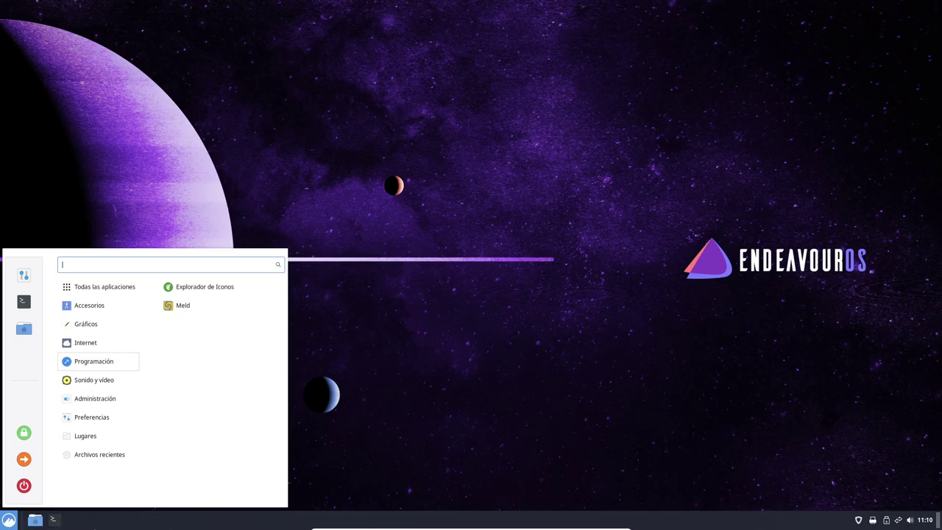
mouse_move(368, 528)
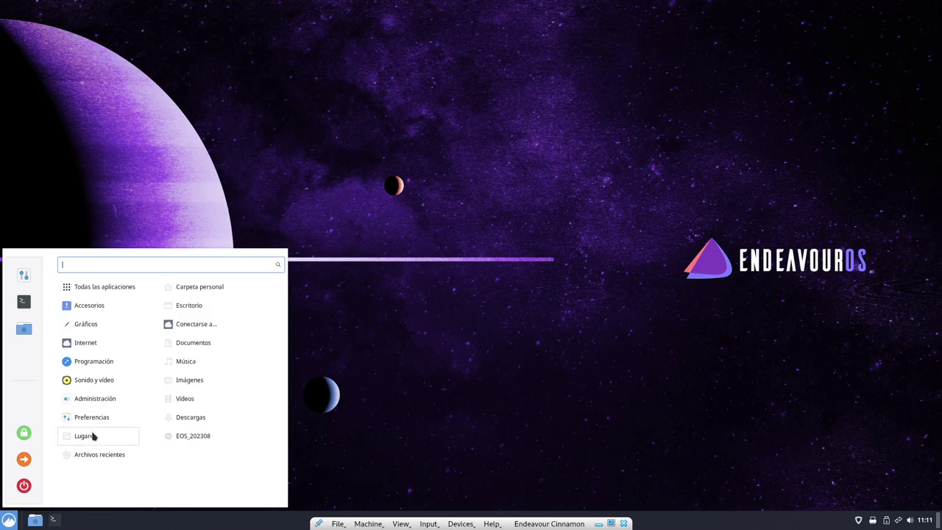
click(404, 286)
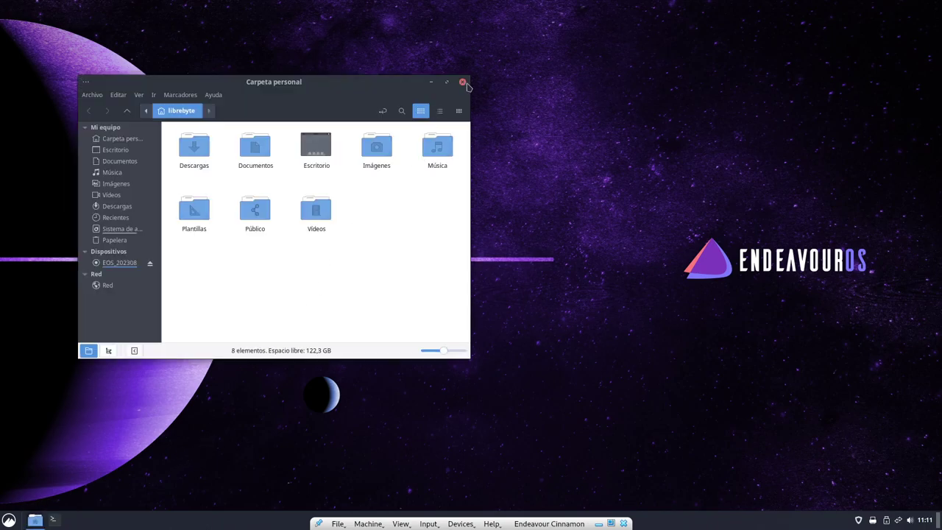
double_click(391, 81)
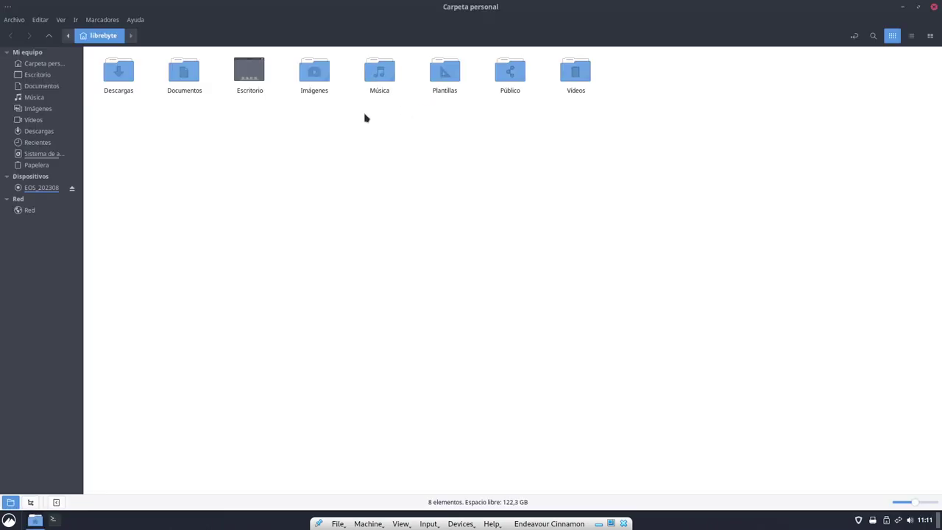
click(135, 20)
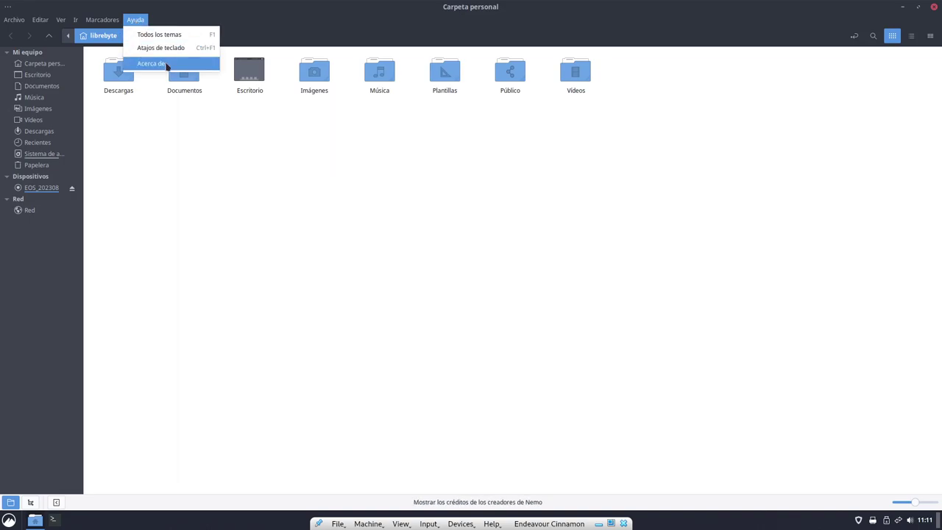
click(151, 64)
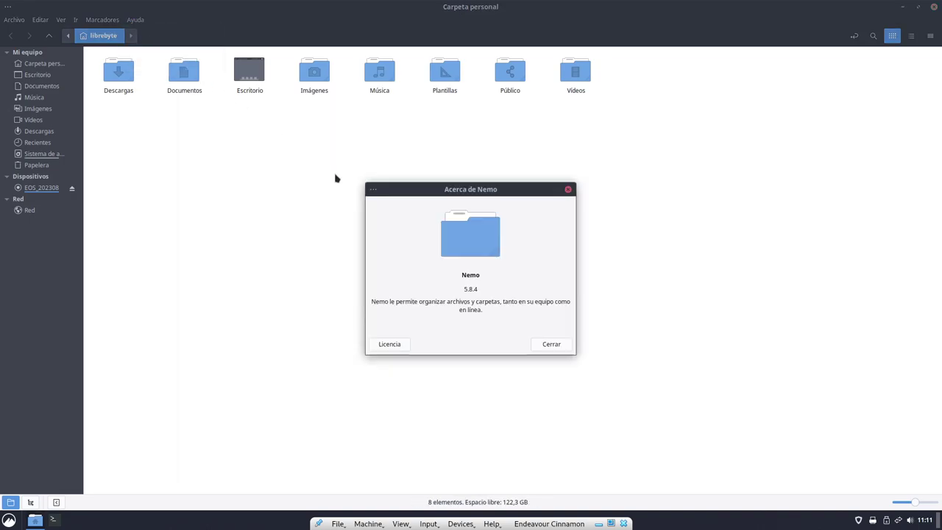
click(554, 351)
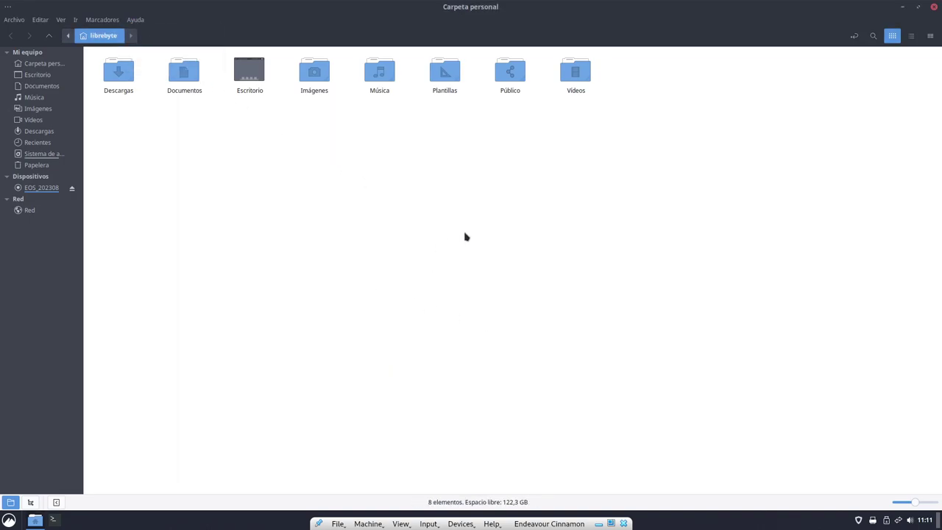
click(934, 7)
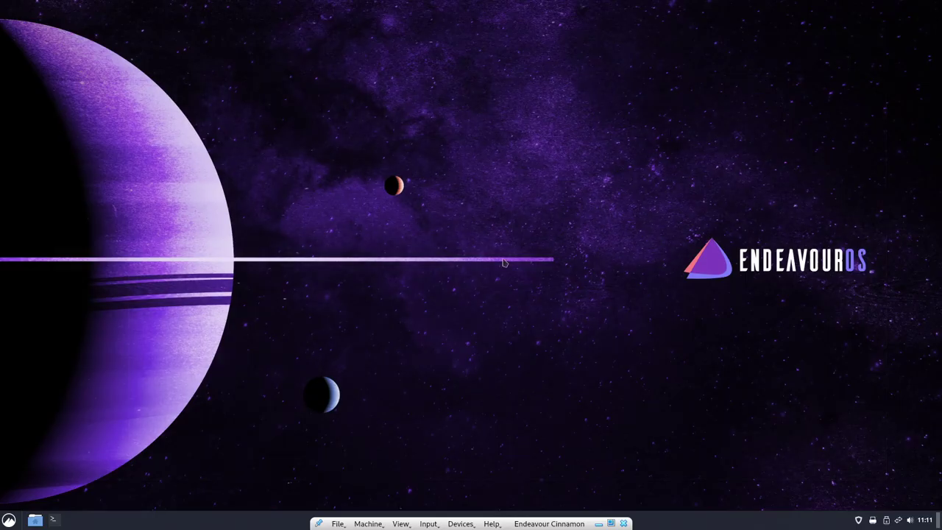
Open the terminal and check its version information.
click(52, 520)
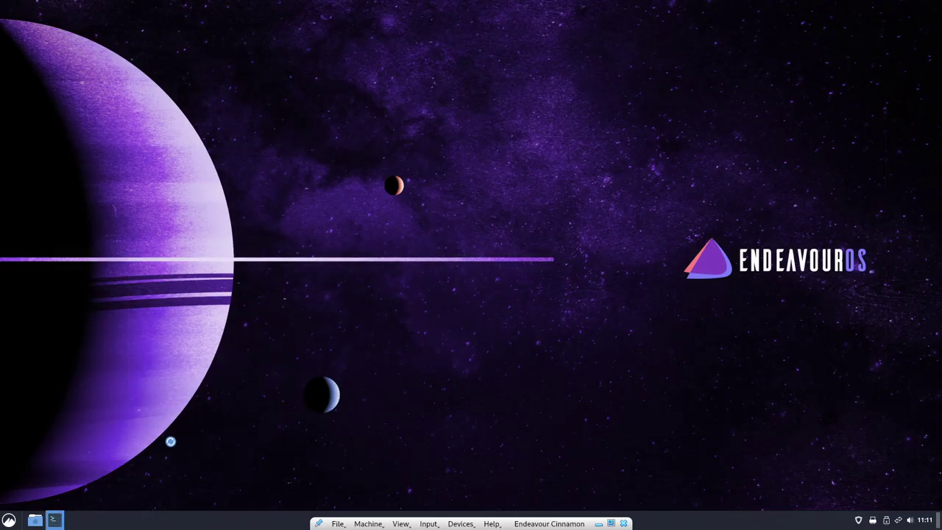
click(290, 29)
click(304, 57)
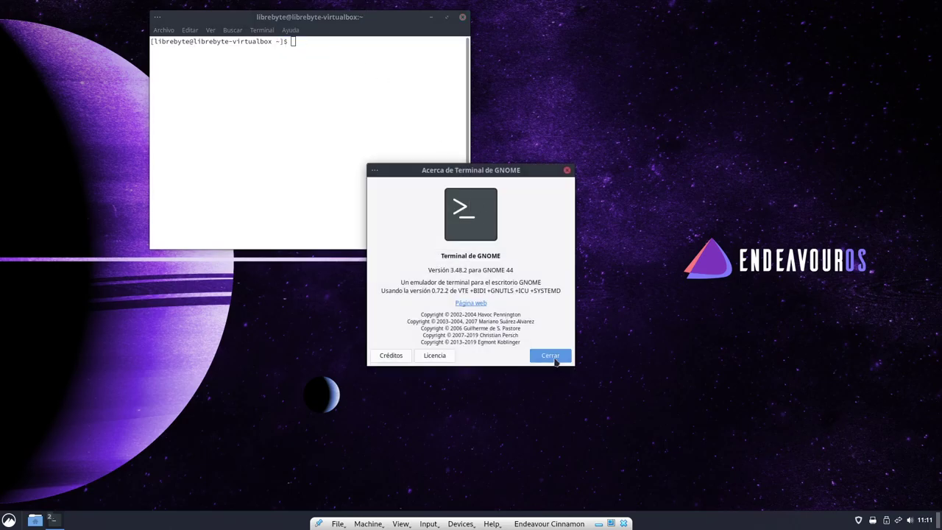
click(550, 356)
Maximize the terminal and install Midori with sudo pacman -S midori, entering the account password and accepting the installation.
drag(392, 8, 395, 15)
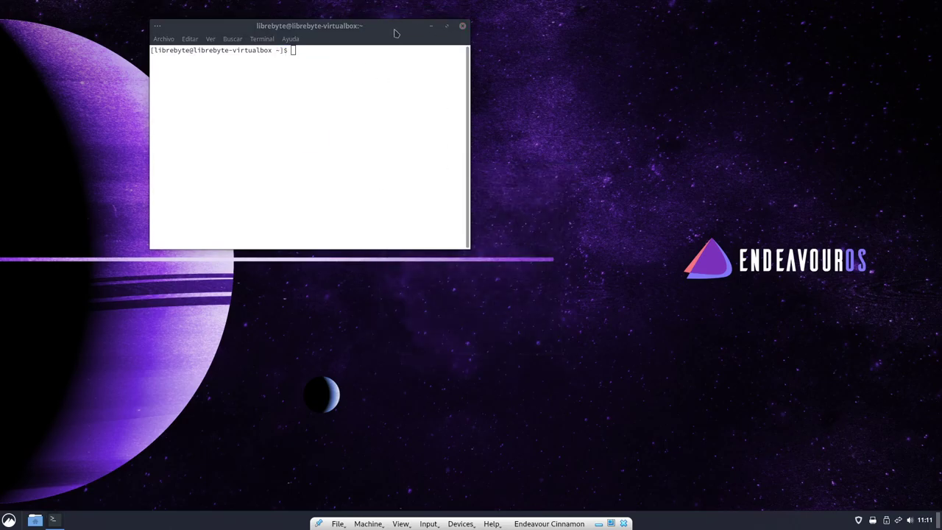
double_click(392, 25)
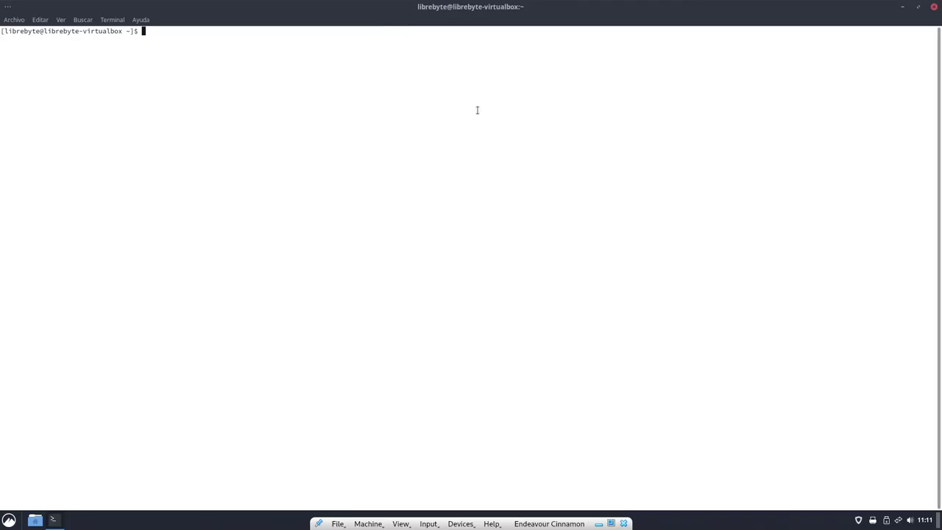
text(sudo pac)
text(man -S midori)
key(Return)
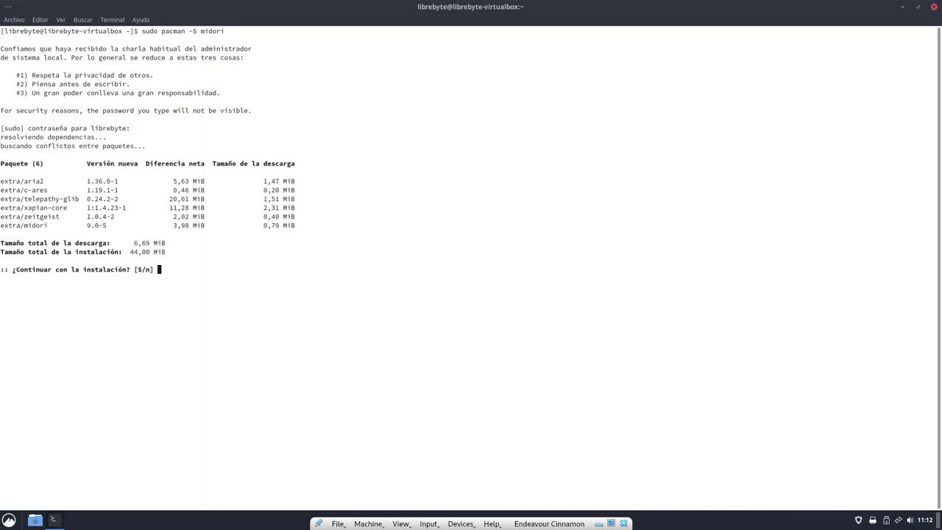
key(Return)
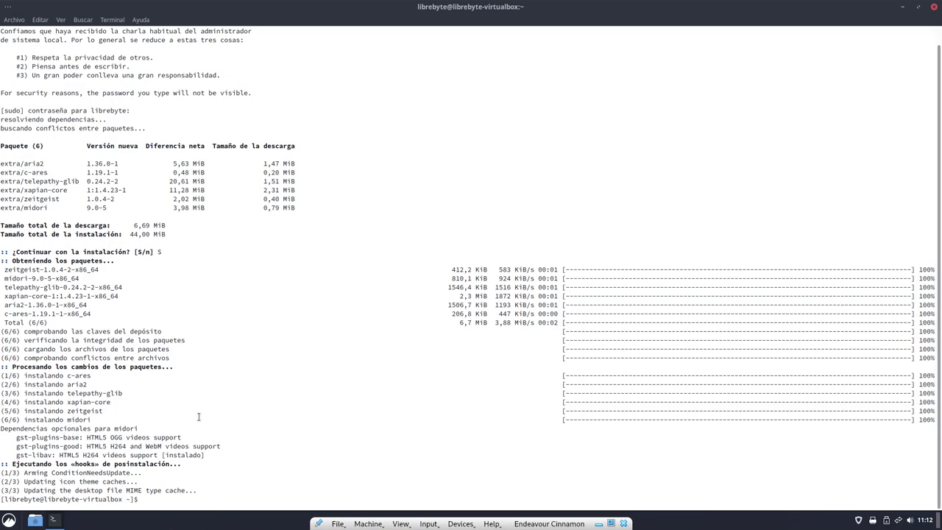
Launch the Midori browser from the Internet applications to check it, and close both the browser and the terminal.
click(9, 520)
mouse_move(103, 351)
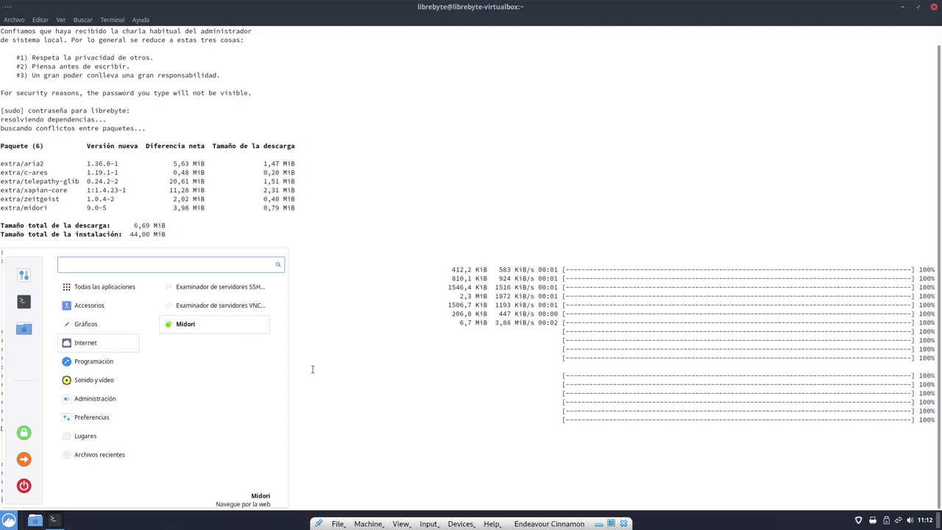
key(Return)
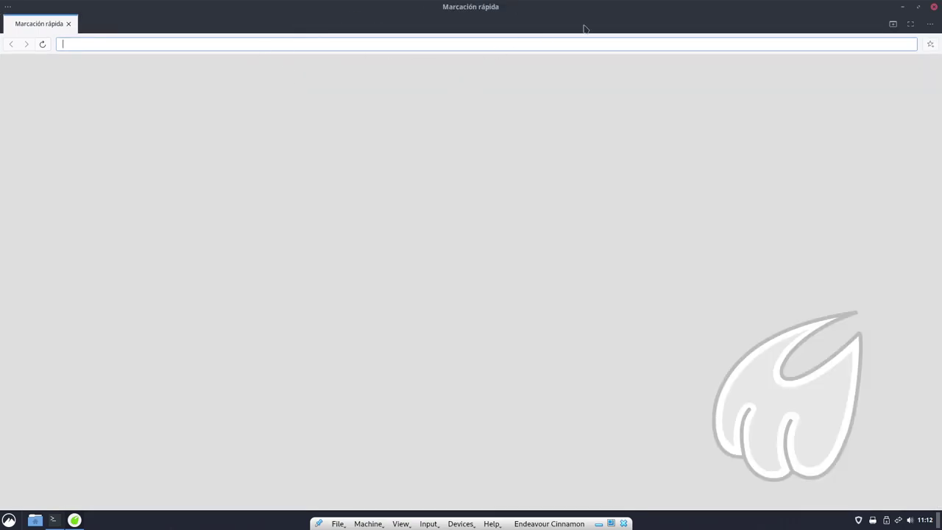
click(934, 7)
click(934, 6)
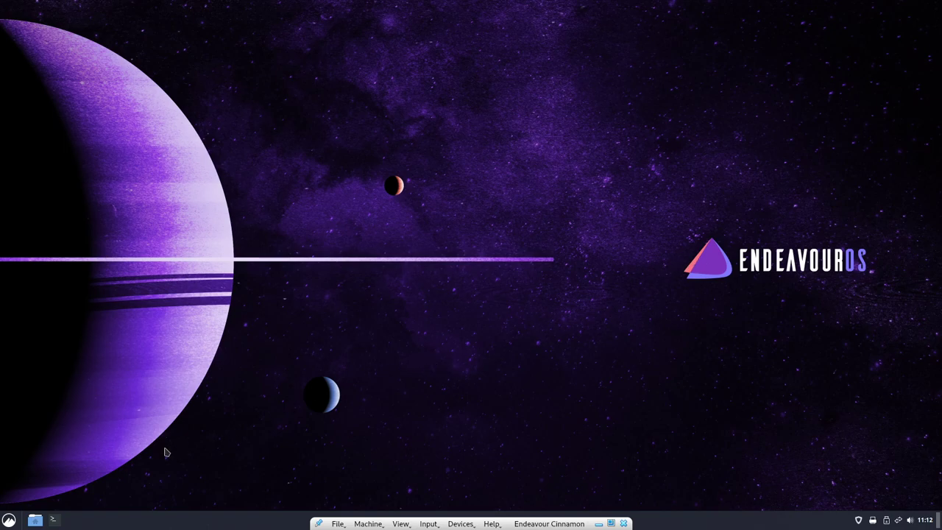
Shut down the EndeavourOS system and confirm powering off.
click(10, 521)
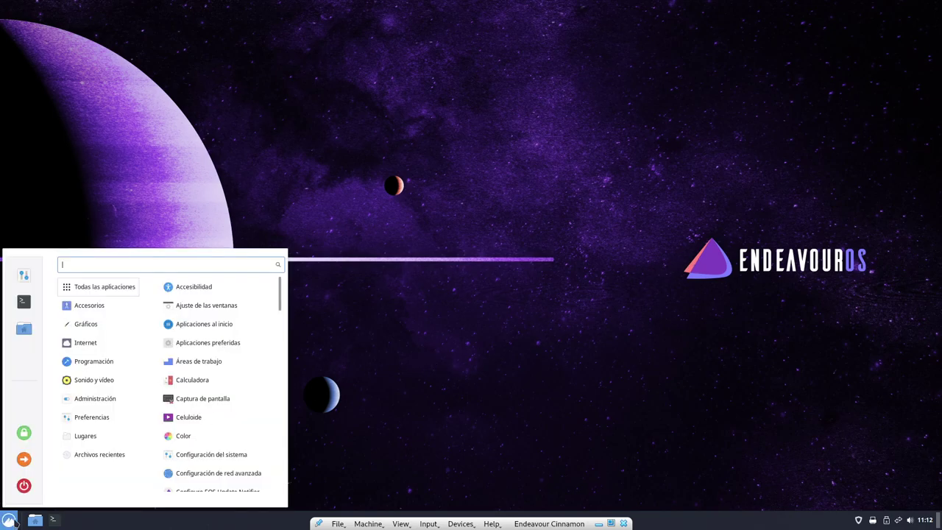
click(24, 483)
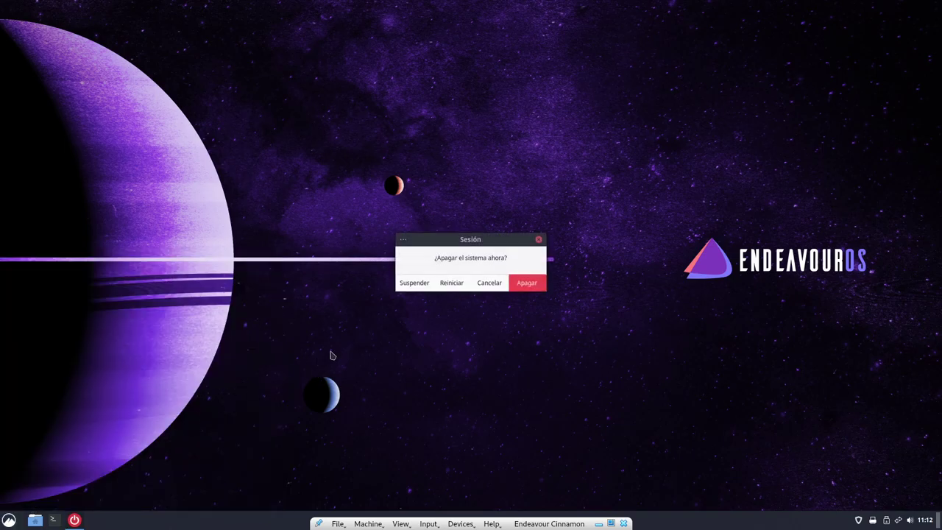
click(541, 286)
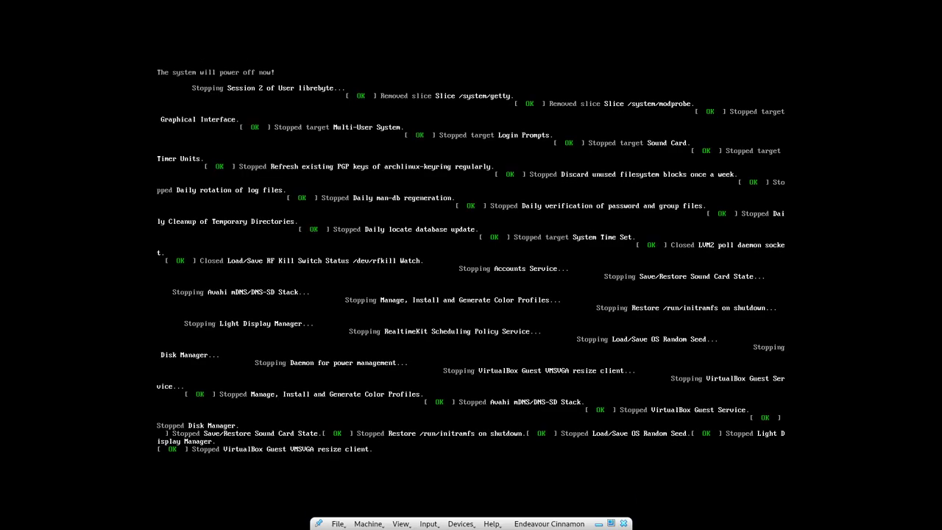